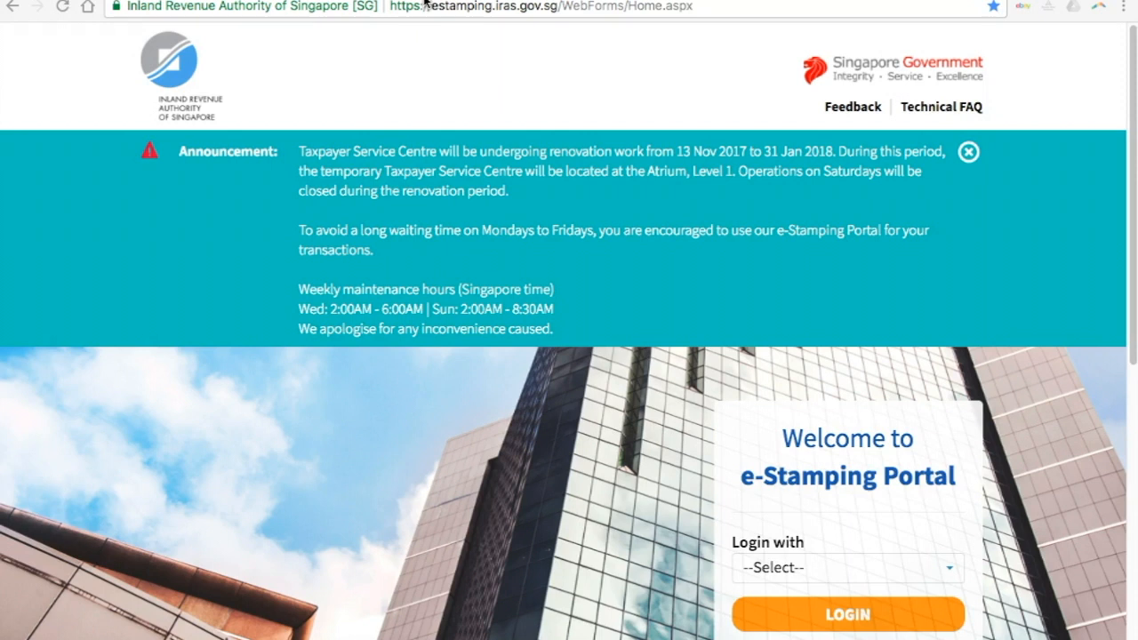
Choose SingPass as the login method on the e-Stamping Portal and start the login.
{"action": "left_click", "coordinate": [476, 9]}
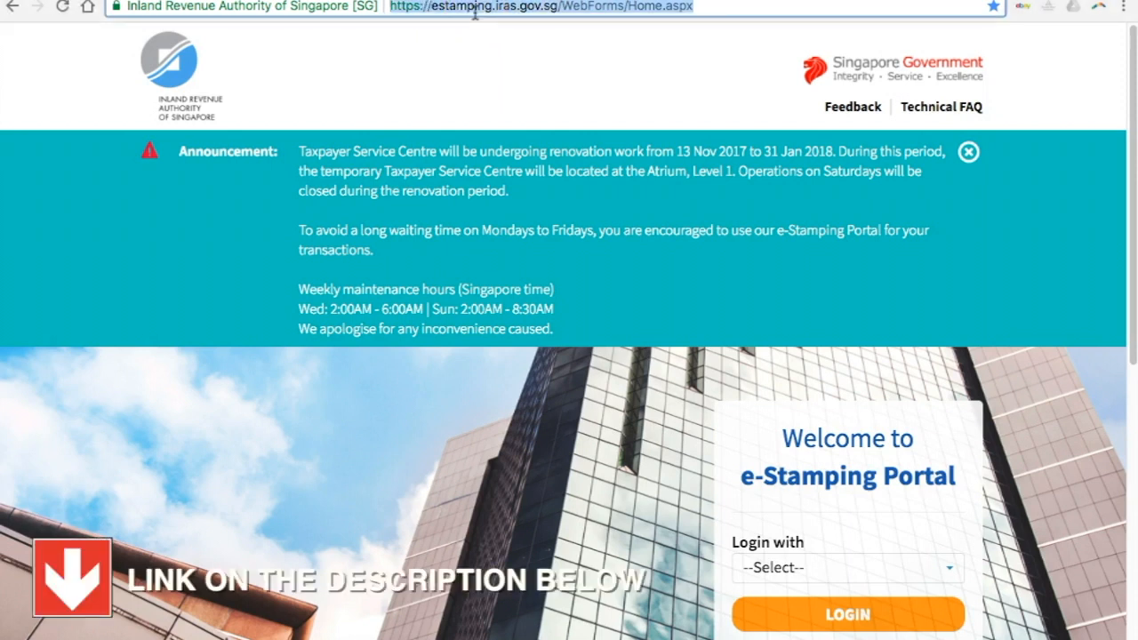
{"action": "left_click", "coordinate": [495, 160]}
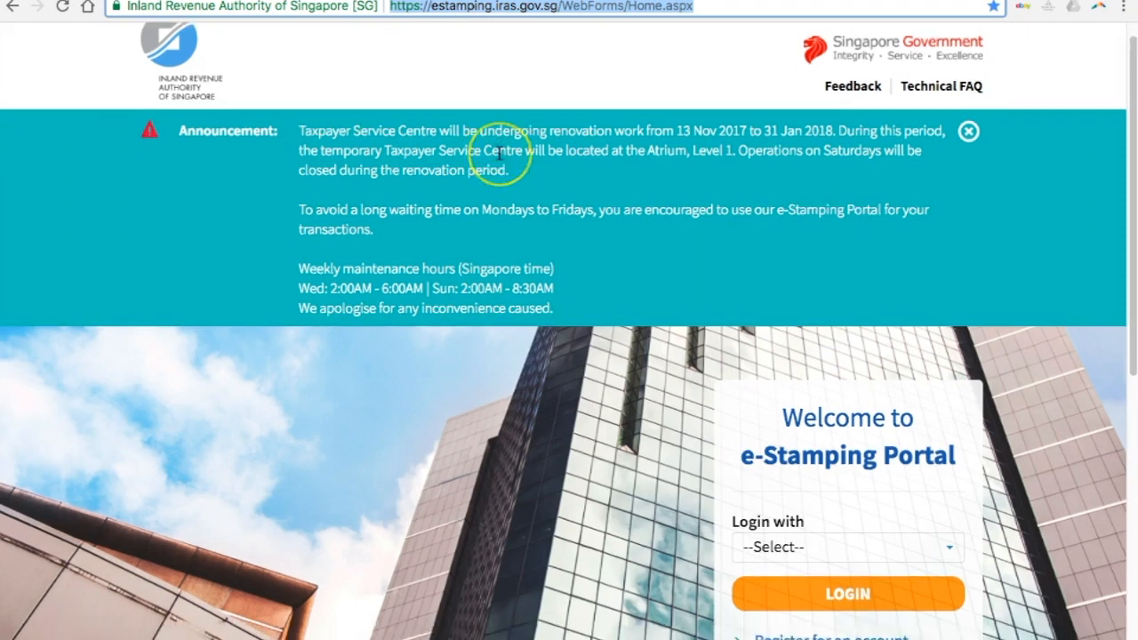
{"action": "scroll", "coordinate": [497, 151], "scroll_direction": "down", "scroll_amount": 5}
{"action": "left_click", "coordinate": [952, 238]}
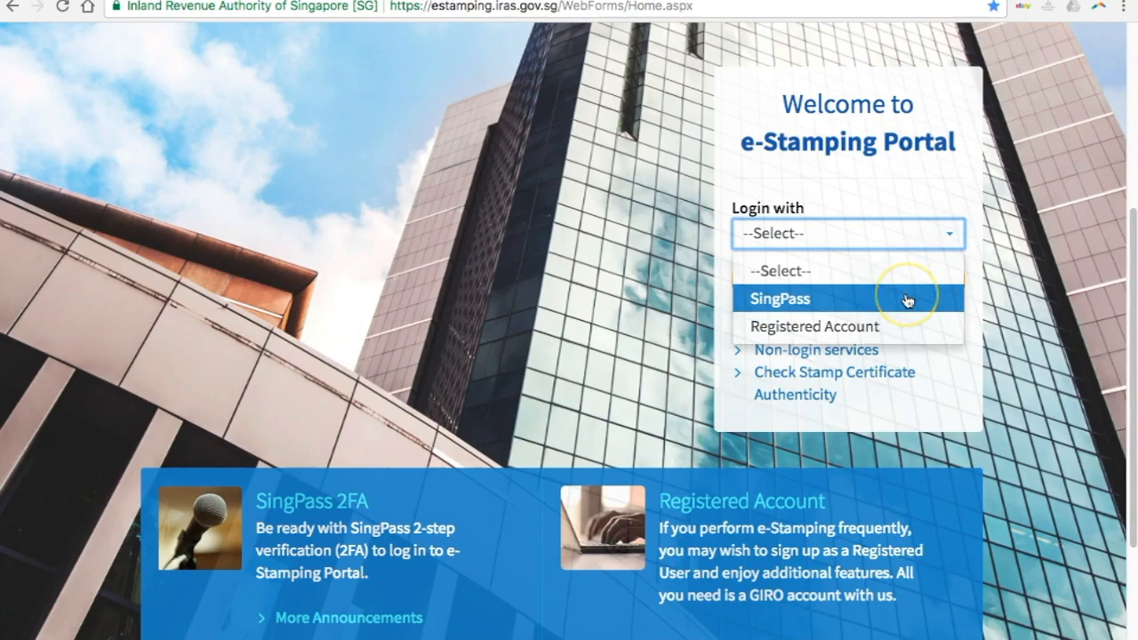
{"action": "left_click", "coordinate": [907, 300]}
{"action": "left_click", "coordinate": [862, 286]}
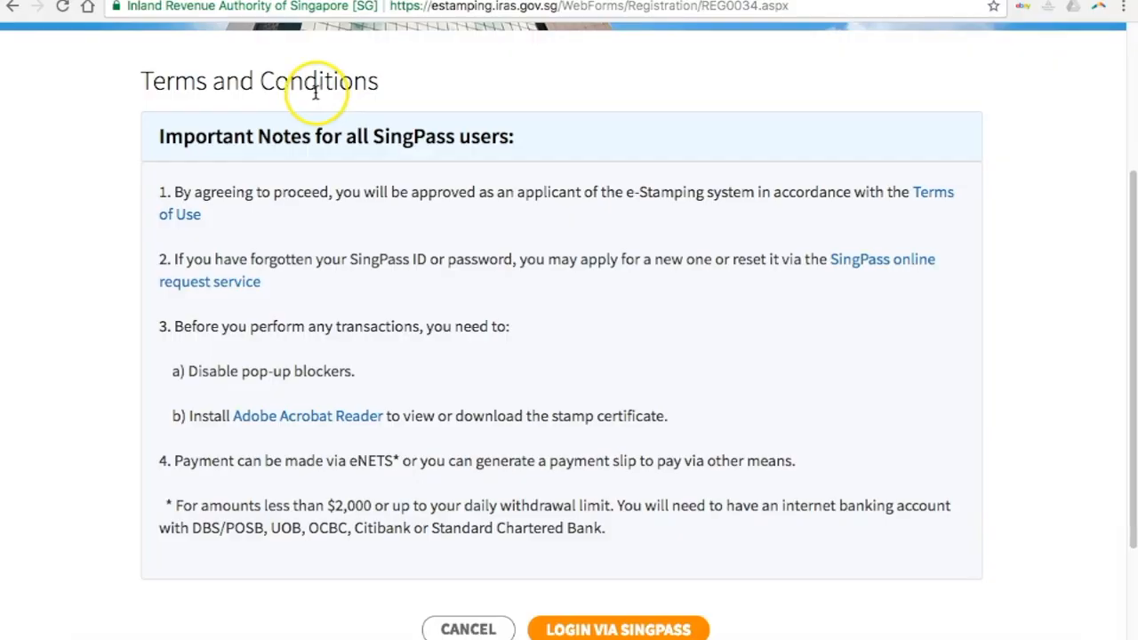
Proceed to SingPass login and sign in with the SingPass ID and password.
{"action": "scroll", "coordinate": [534, 373], "scroll_direction": "down", "scroll_amount": 3}
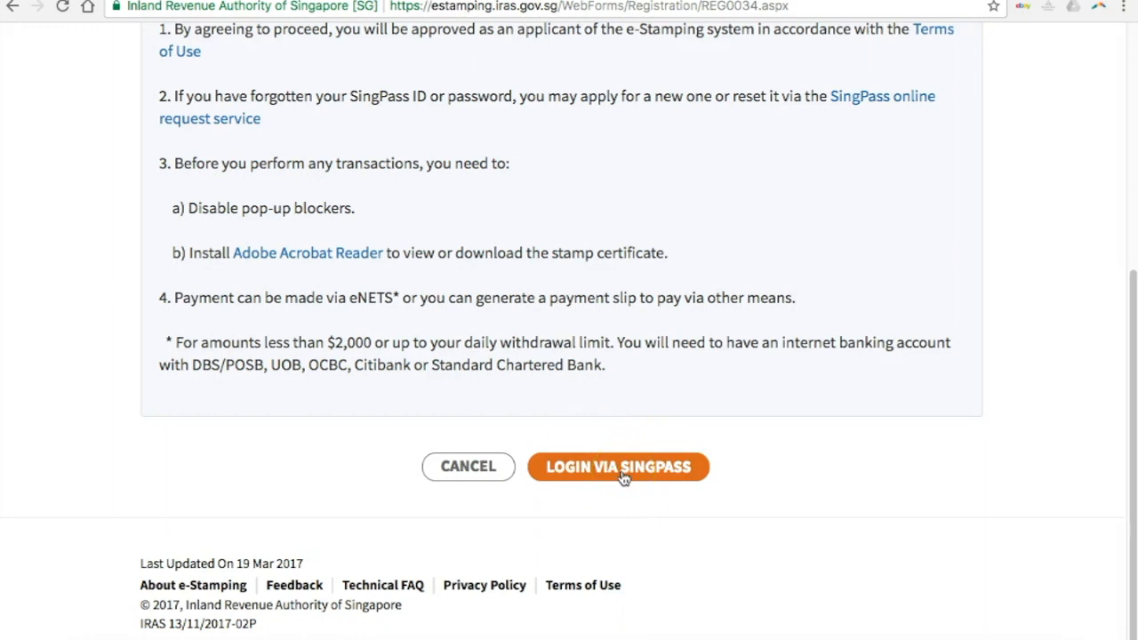
{"action": "left_click", "coordinate": [622, 471]}
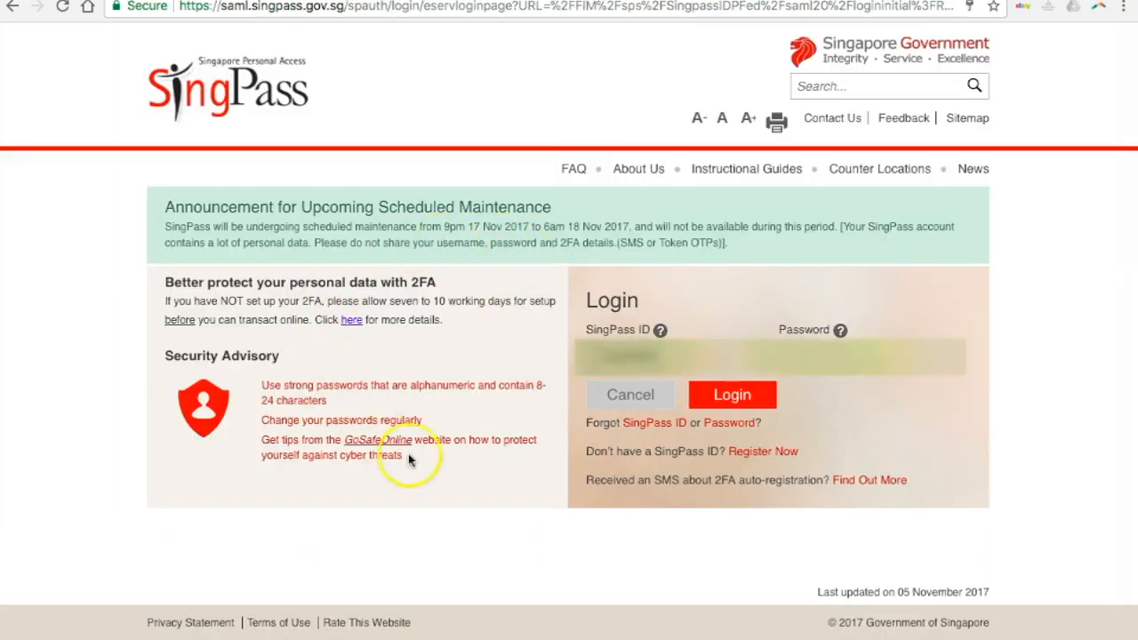
{"action": "left_click", "coordinate": [677, 355]}
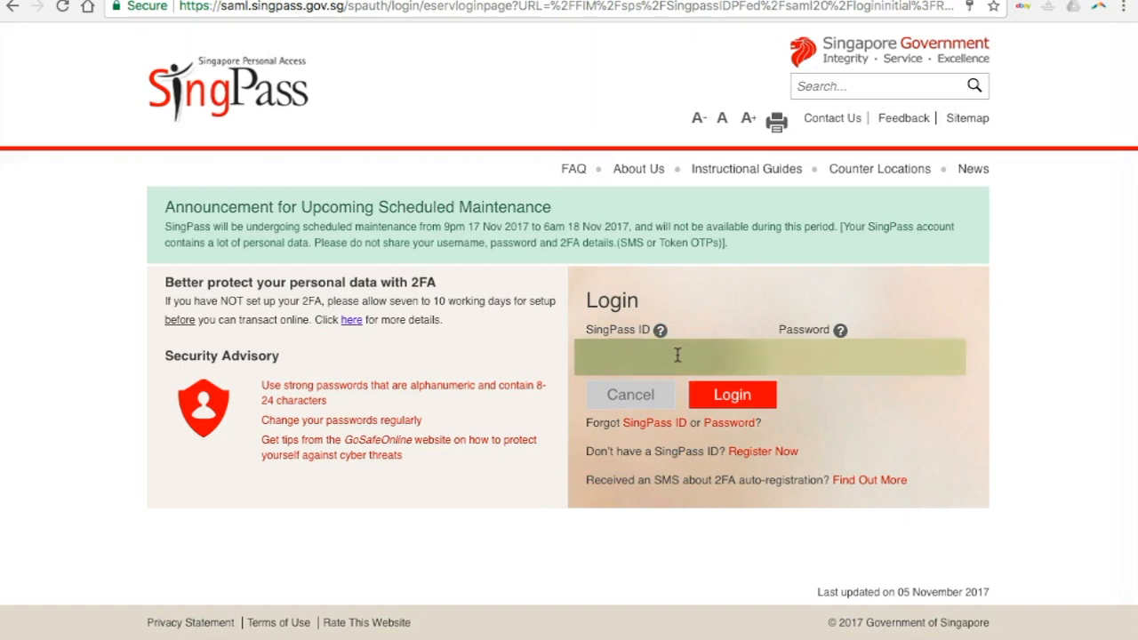
{"action": "left_click", "coordinate": [691, 355]}
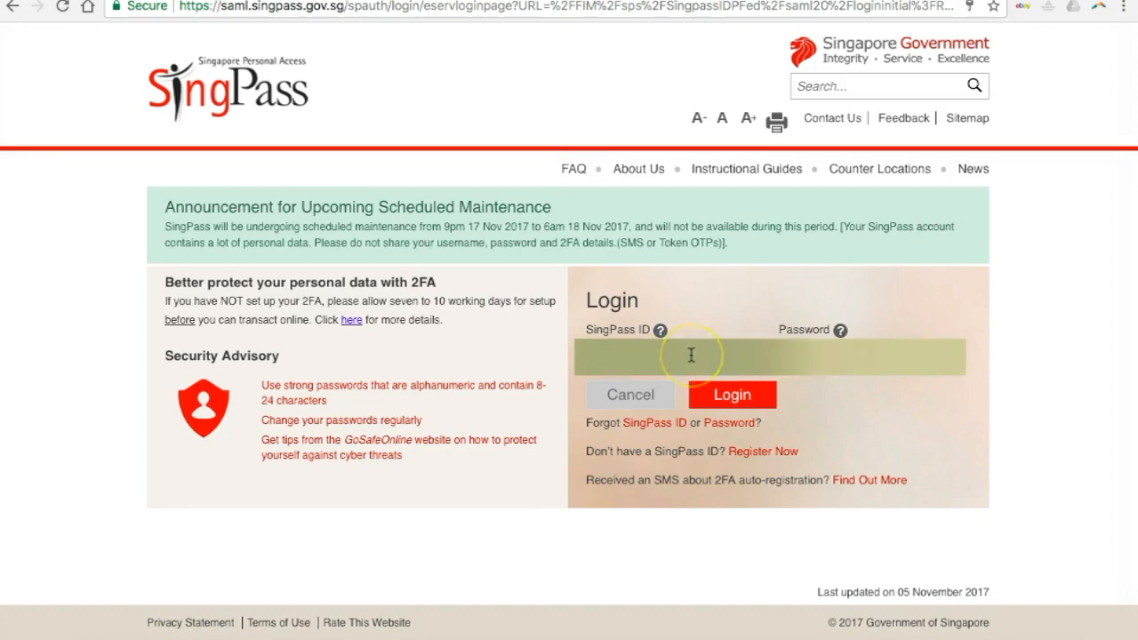
{"action": "left_click", "coordinate": [876, 363]}
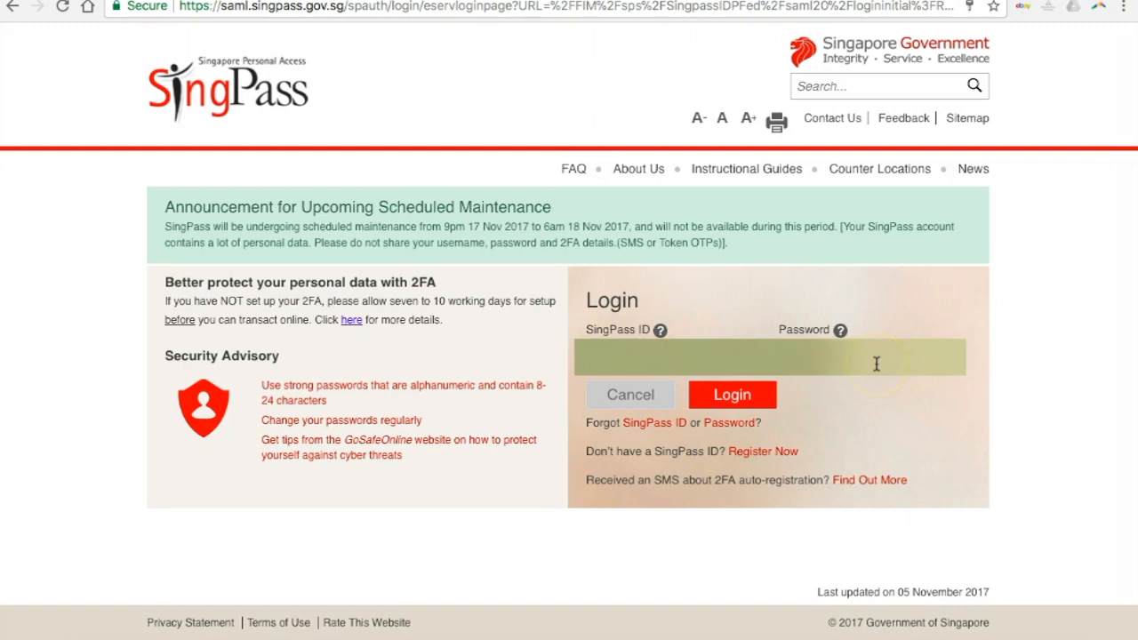
{"action": "left_click", "coordinate": [751, 396]}
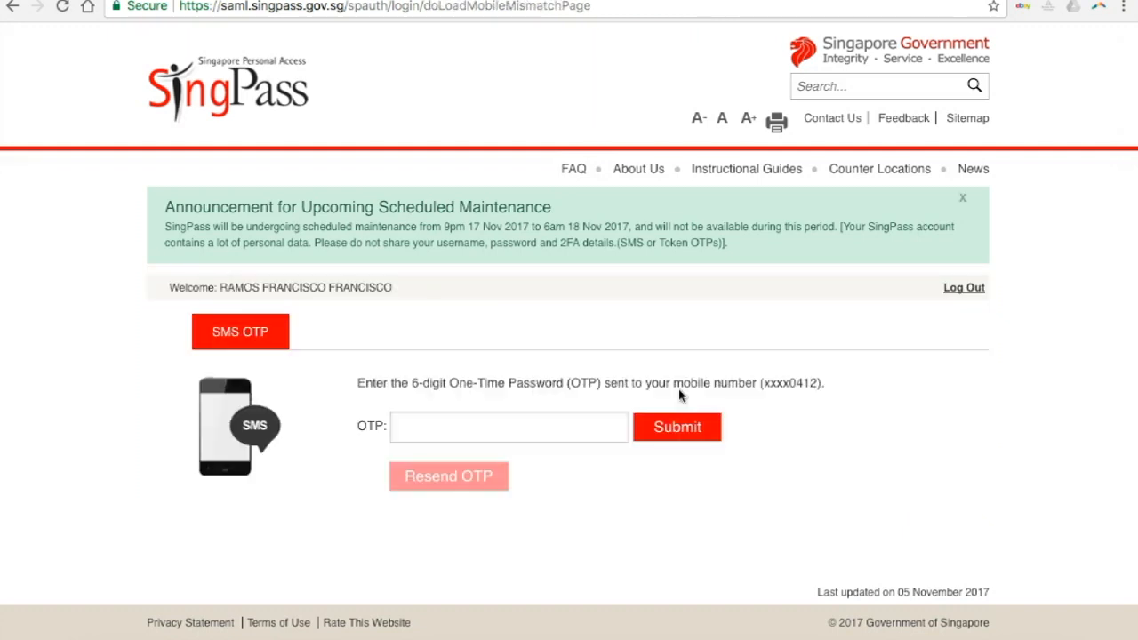
Enter the 6-digit SMS one-time password and submit it.
{"action": "left_click", "coordinate": [569, 425]}
{"action": "left_click", "coordinate": [569, 425]}
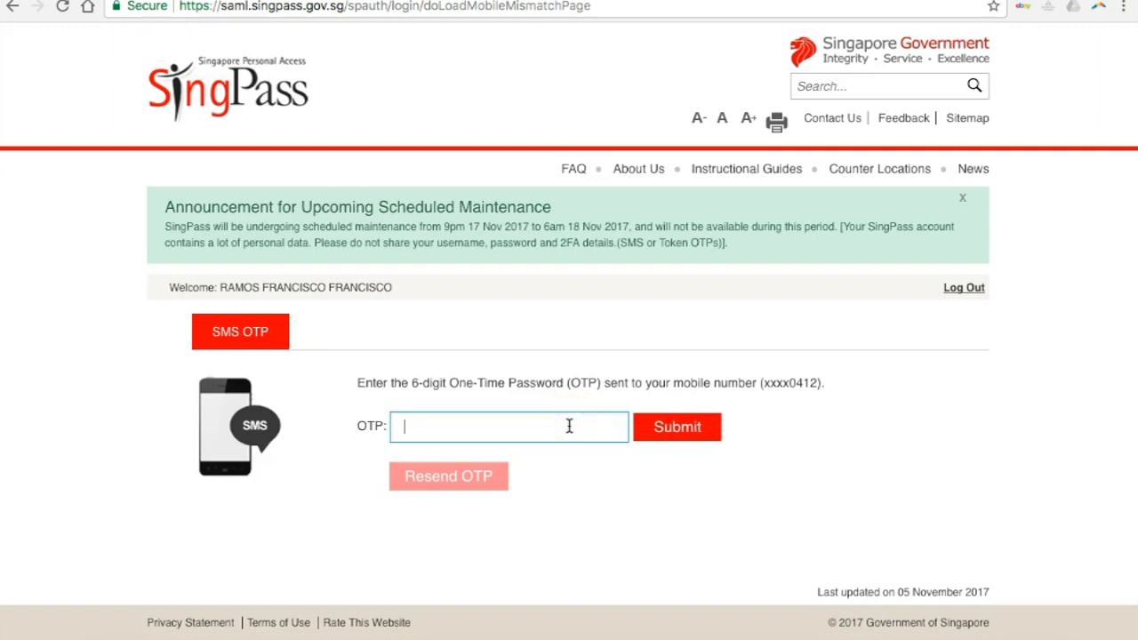
{"action": "left_click", "coordinate": [576, 425]}
{"action": "left_click", "coordinate": [679, 432]}
Open the Stamp Lease/ Tenancy Agreement e-service from the popular e-services.
{"action": "scroll", "coordinate": [859, 447], "scroll_direction": "down", "scroll_amount": 4}
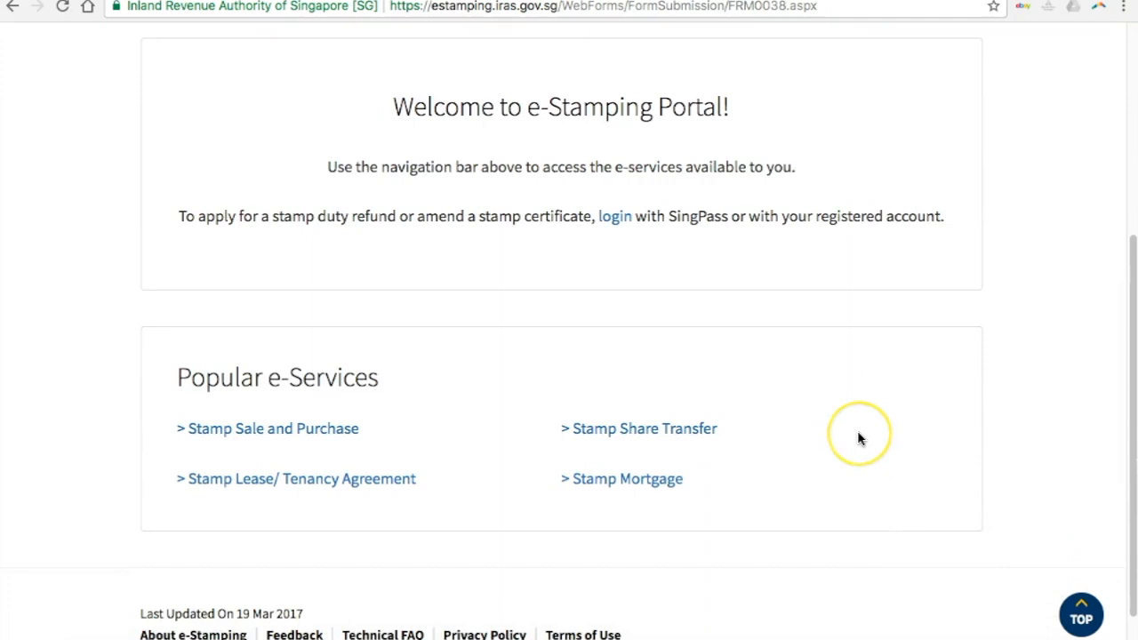
{"action": "scroll", "coordinate": [857, 430], "scroll_direction": "down", "scroll_amount": 1}
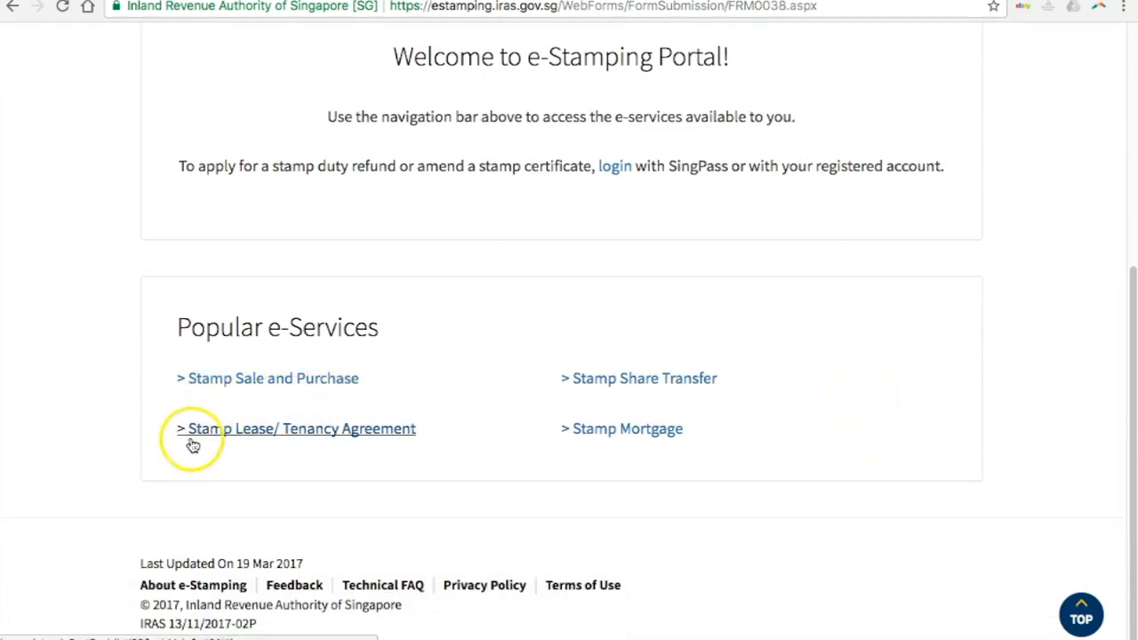
{"action": "left_click", "coordinate": [355, 430]}
Answer No to whether you are stamping your own document.
{"action": "scroll", "coordinate": [650, 107], "scroll_direction": "down", "scroll_amount": 3}
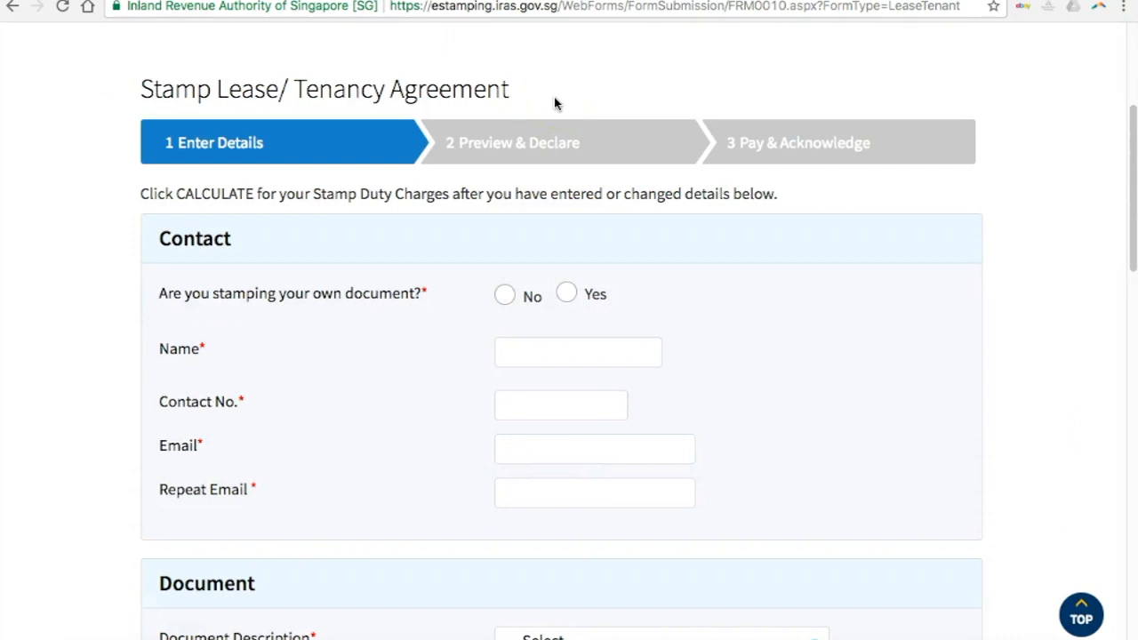
{"action": "scroll", "coordinate": [395, 321], "scroll_direction": "down", "scroll_amount": 1}
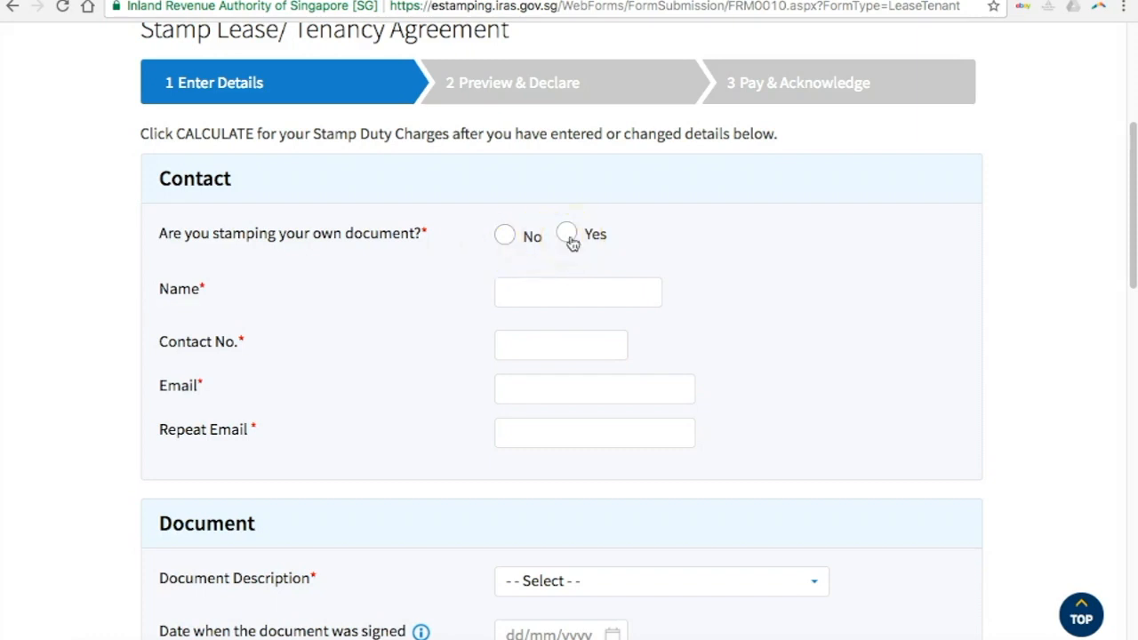
{"action": "left_click", "coordinate": [510, 241]}
Fill in the contact's name, contact number, e-mail and repeat e-mail using autofill suggestions.
{"action": "left_click", "coordinate": [532, 290]}
{"action": "type", "text": "FRA"}
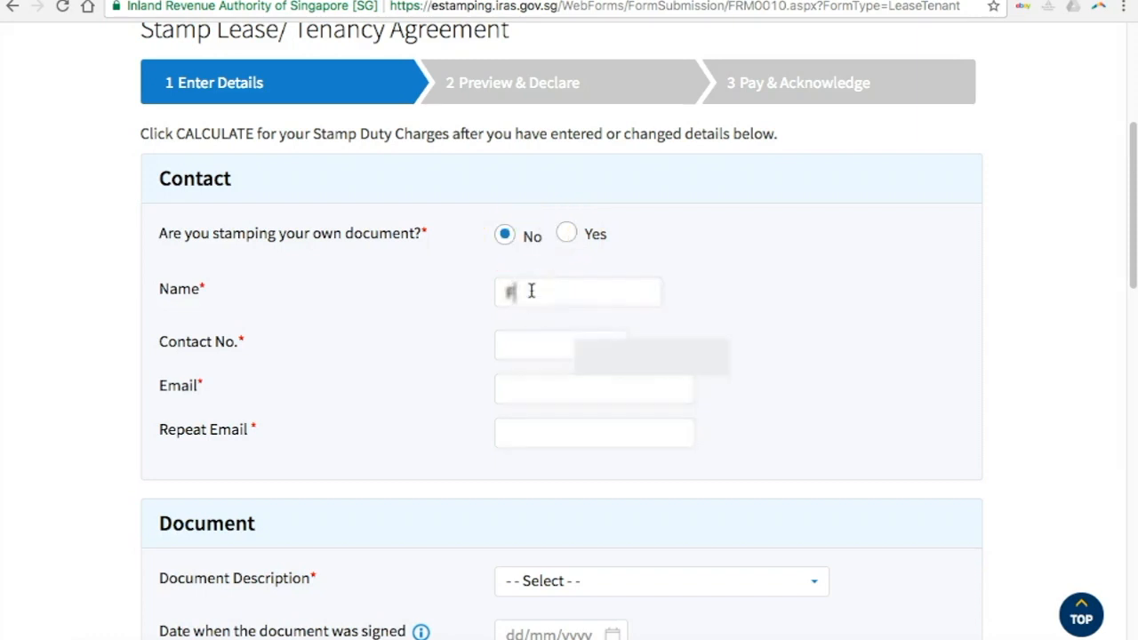
{"action": "key", "text": "Down"}
{"action": "key", "text": "Tab"}
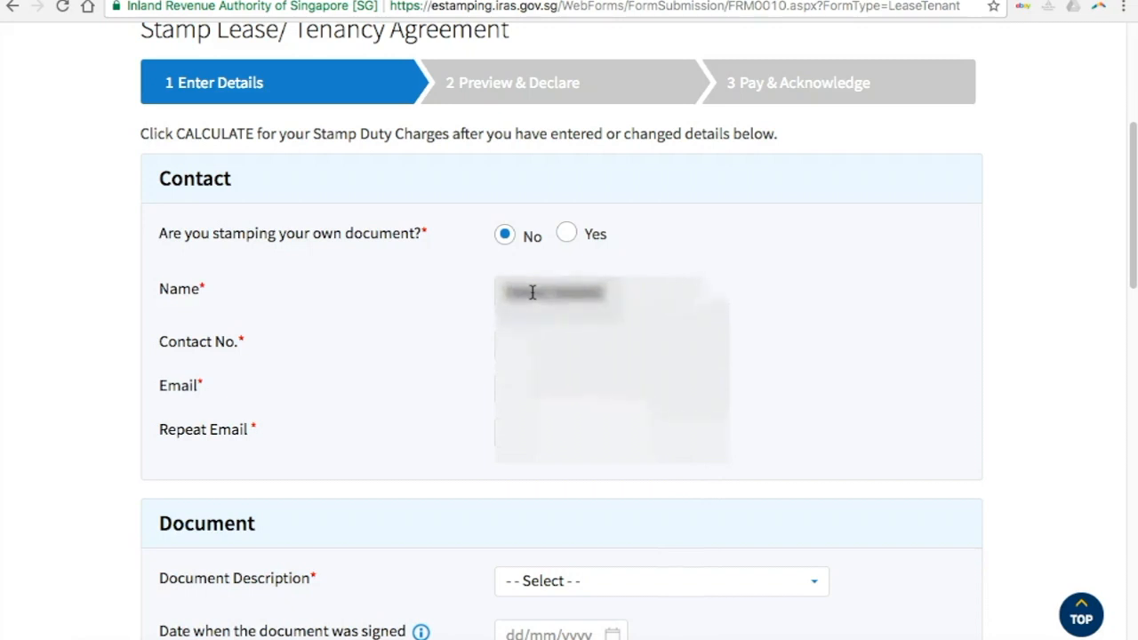
{"action": "type", "text": "9"}
{"action": "key", "text": "Down"}
{"action": "key", "text": "Tab"}
{"action": "type", "text": "fra"}
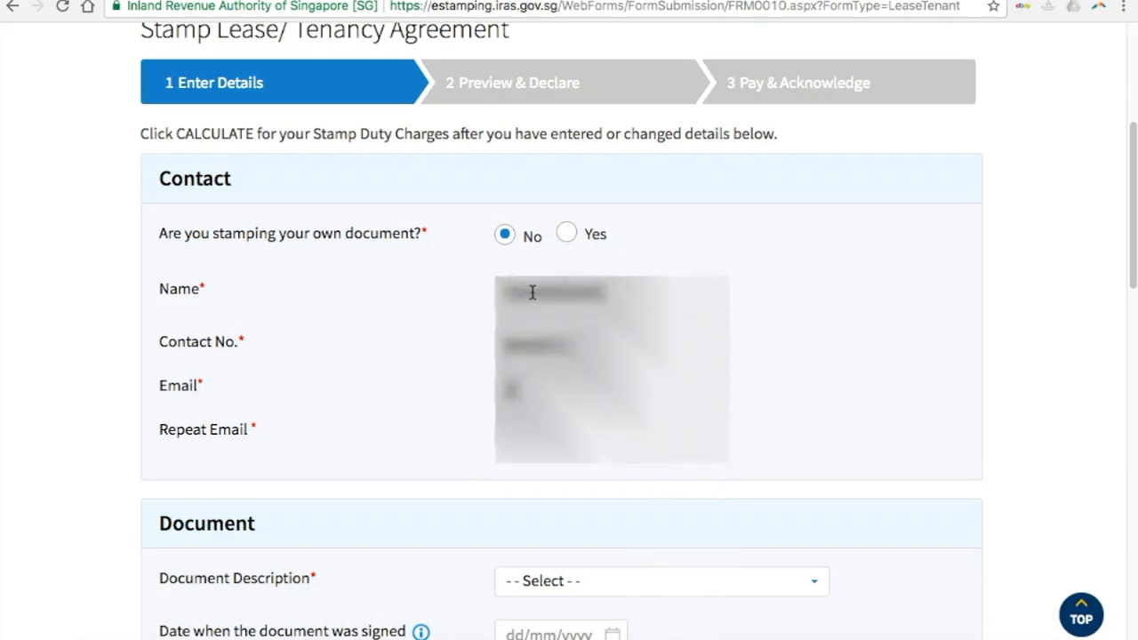
{"action": "key", "text": "Down"}
{"action": "key", "text": "Tab"}
{"action": "type", "text": "fra"}
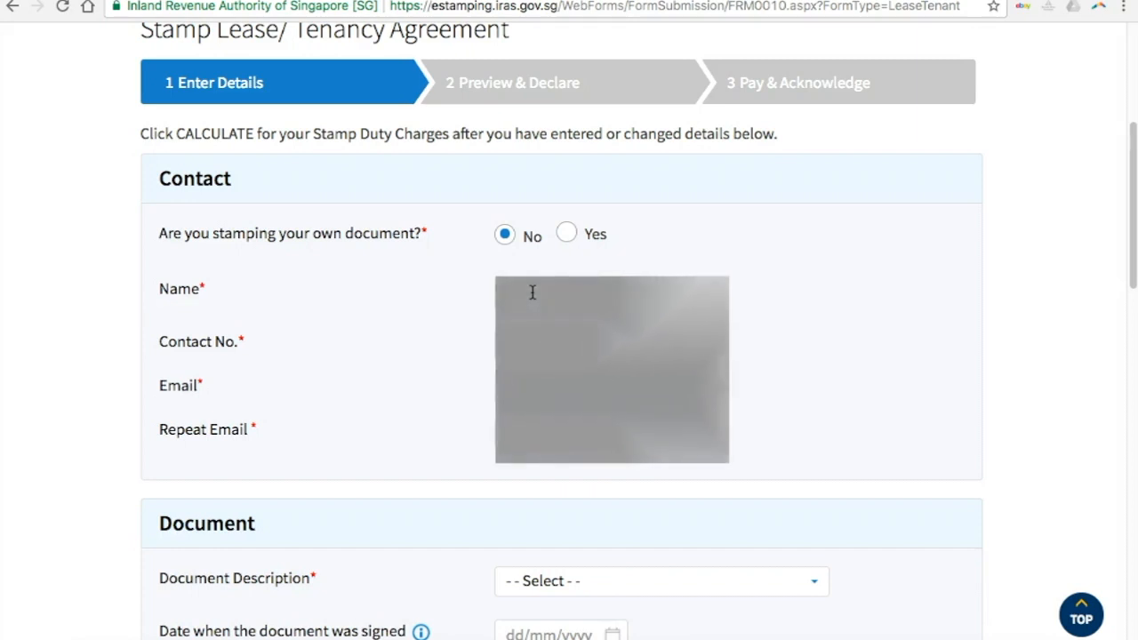
Set the document description to Tenancy Agreement (Ad valorem).
{"action": "scroll", "coordinate": [579, 155], "scroll_direction": "down", "scroll_amount": 5}
{"action": "left_click", "coordinate": [579, 156]}
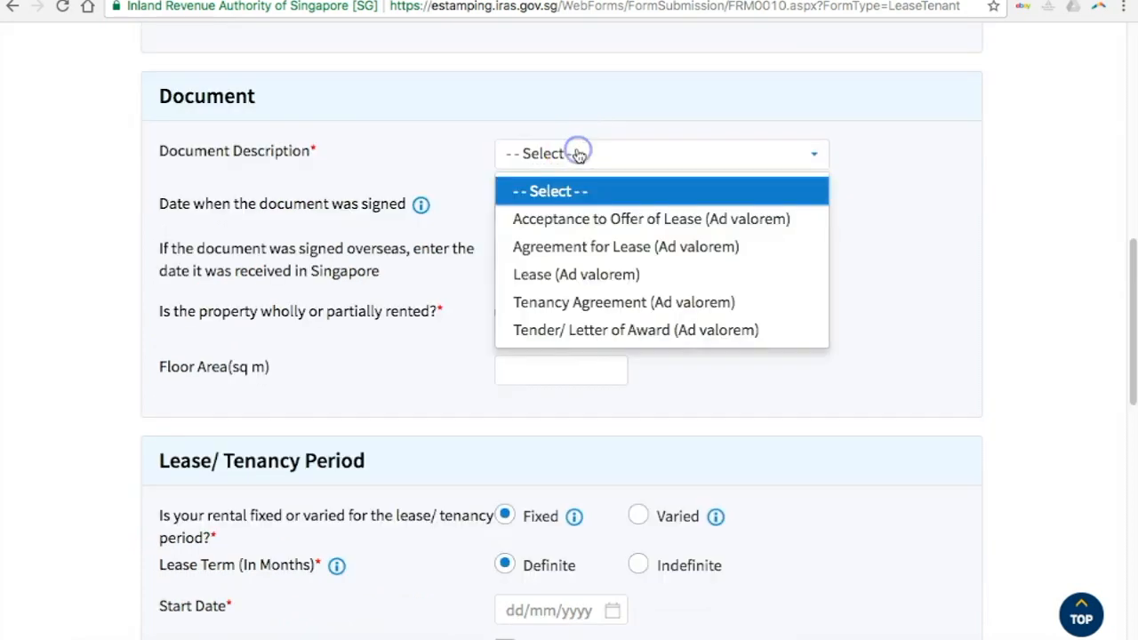
{"action": "left_click", "coordinate": [600, 302]}
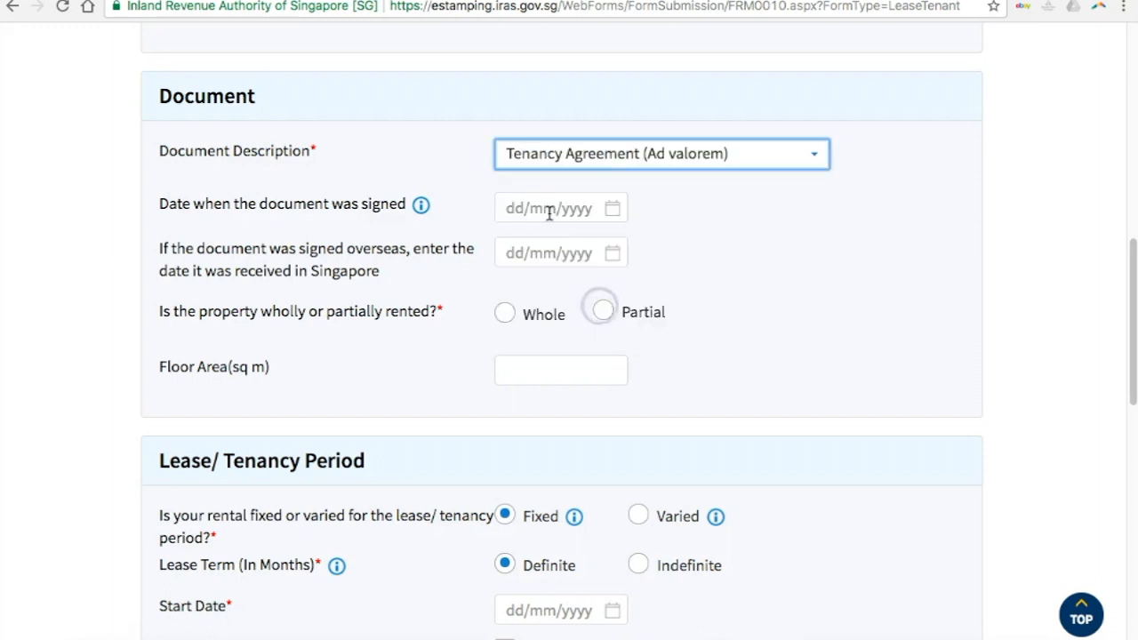
Set the date when the document was signed to 01/11/2017.
{"action": "left_click", "coordinate": [422, 208]}
{"action": "left_click", "coordinate": [578, 236]}
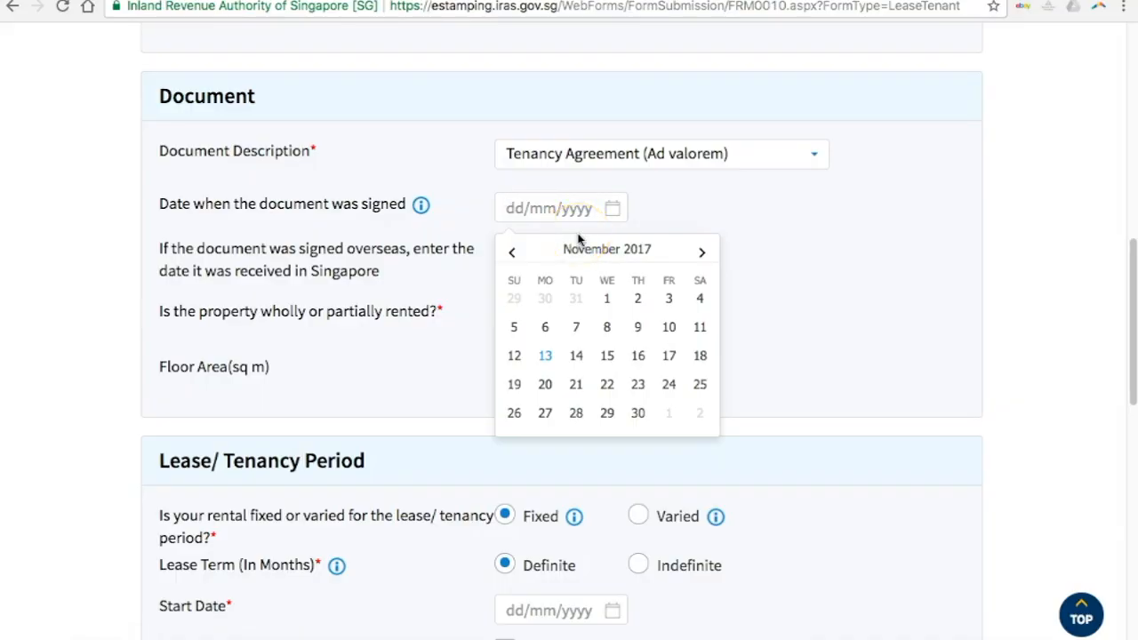
{"action": "left_click", "coordinate": [607, 300]}
{"action": "left_click", "coordinate": [683, 233]}
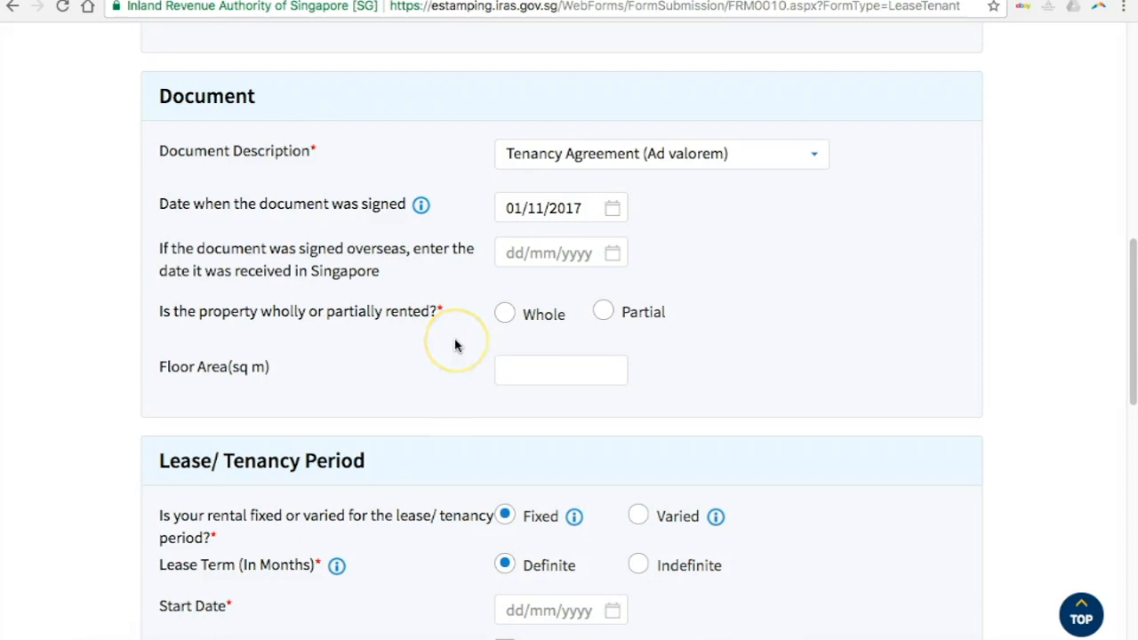
Mark the property as wholly rented.
{"action": "scroll", "coordinate": [493, 322], "scroll_direction": "down", "scroll_amount": 1}
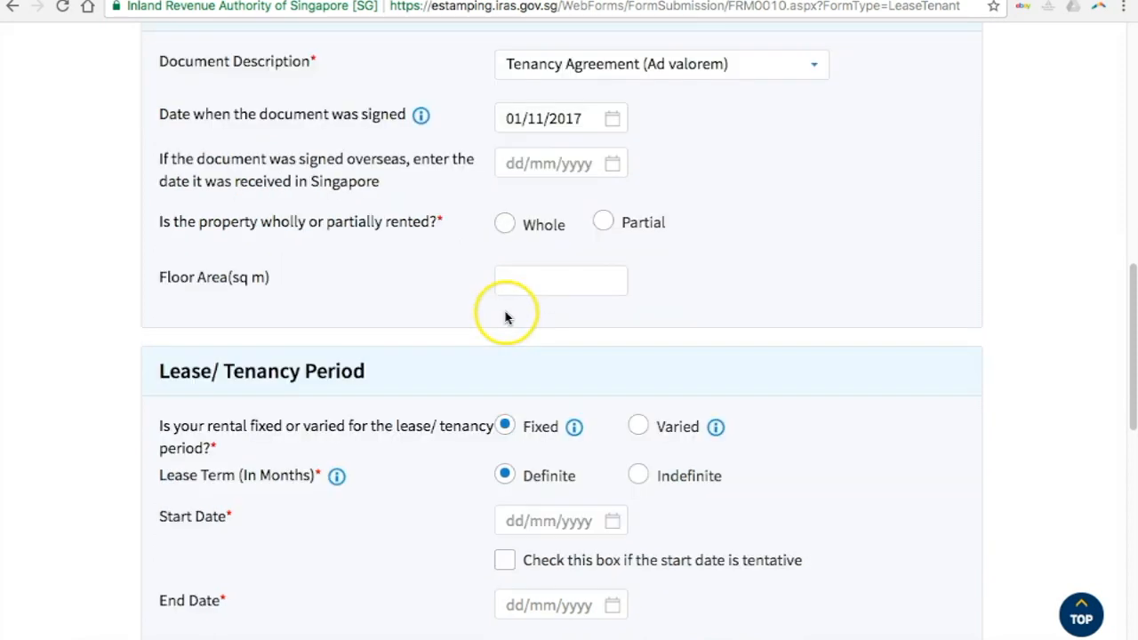
{"action": "left_click", "coordinate": [504, 225]}
Set the lease start date to 20/11/2017.
{"action": "scroll", "coordinate": [693, 254], "scroll_direction": "down", "scroll_amount": 1}
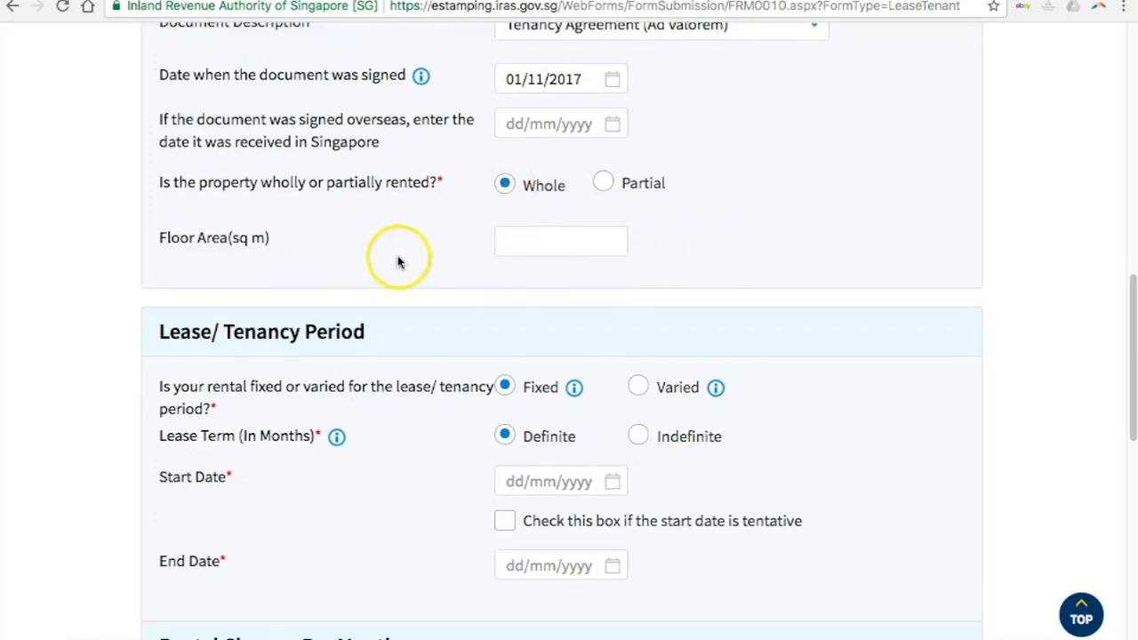
{"action": "scroll", "coordinate": [680, 251], "scroll_direction": "down", "scroll_amount": 3}
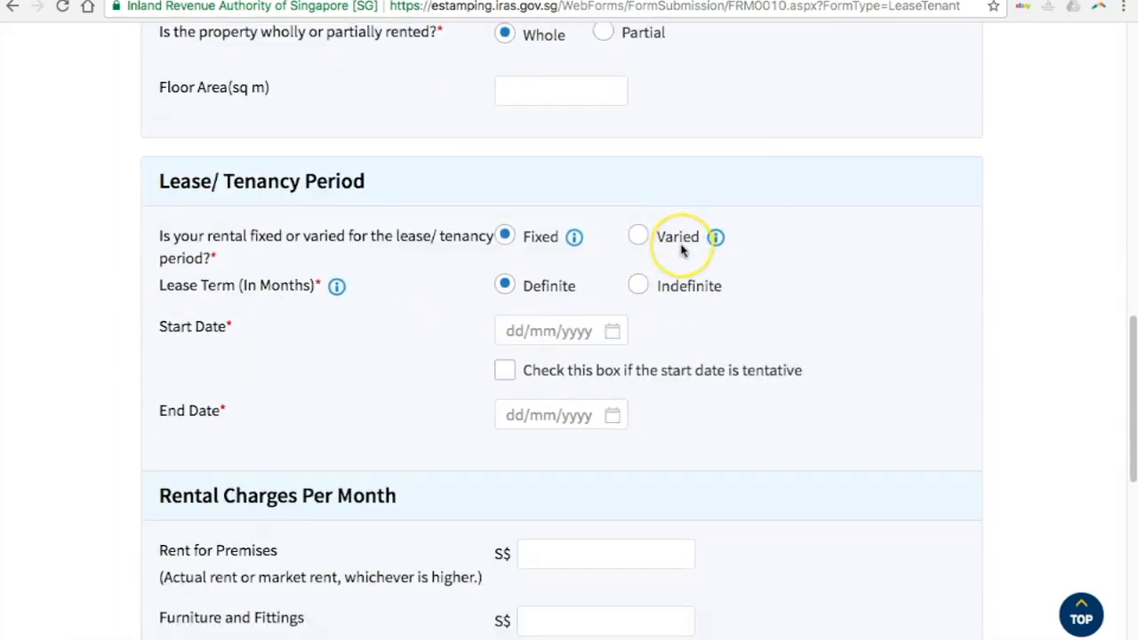
{"action": "scroll", "coordinate": [681, 250], "scroll_direction": "down", "scroll_amount": 1}
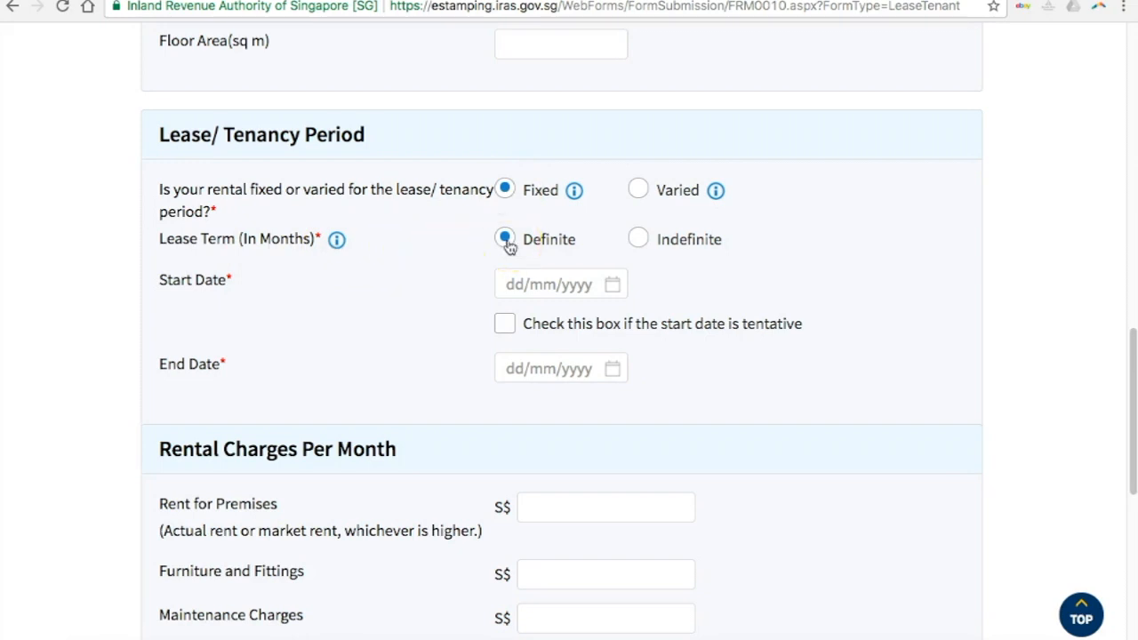
{"action": "left_click", "coordinate": [516, 284]}
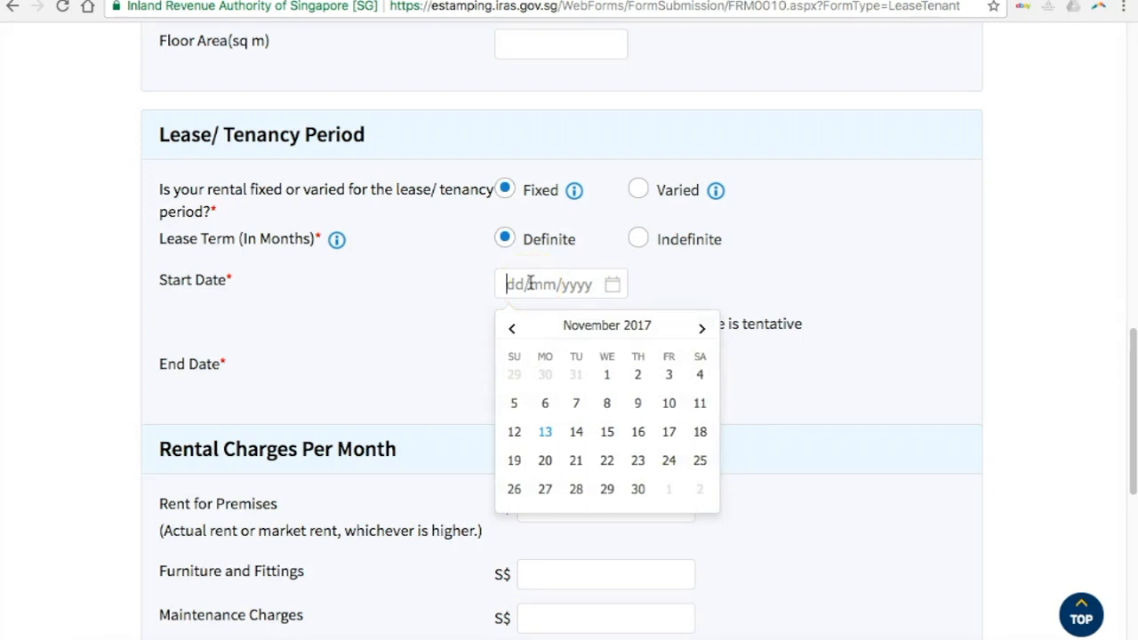
{"action": "left_click", "coordinate": [545, 460]}
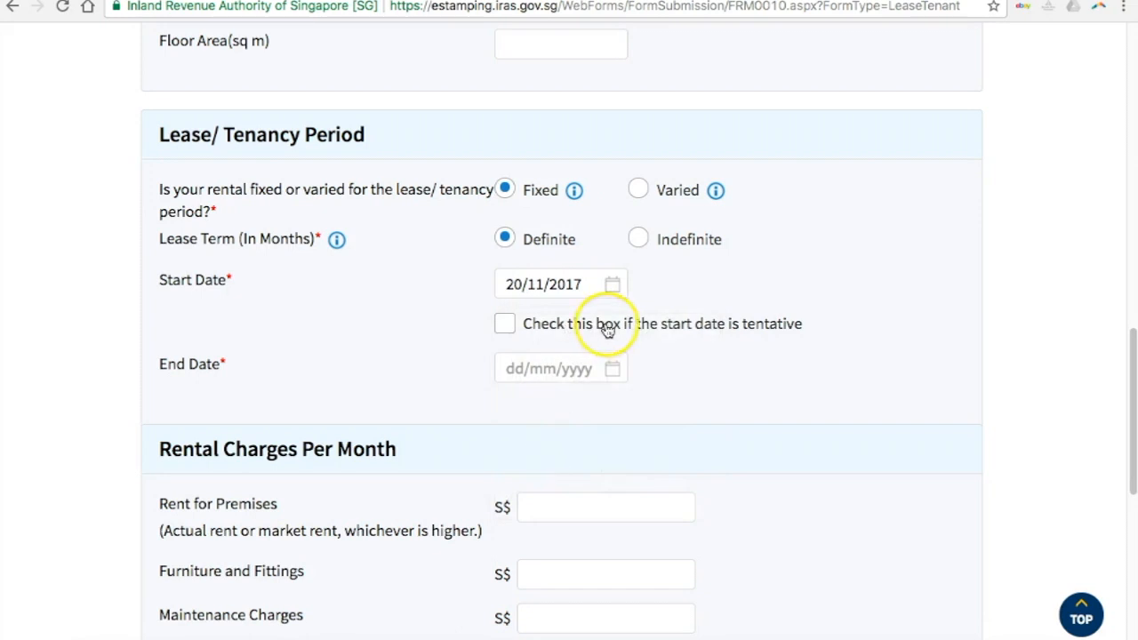
Set the lease end date to 19/11/2019 by moving the calendar forward two years.
{"action": "scroll", "coordinate": [622, 333], "scroll_direction": "down", "scroll_amount": 1}
{"action": "left_click", "coordinate": [582, 325]}
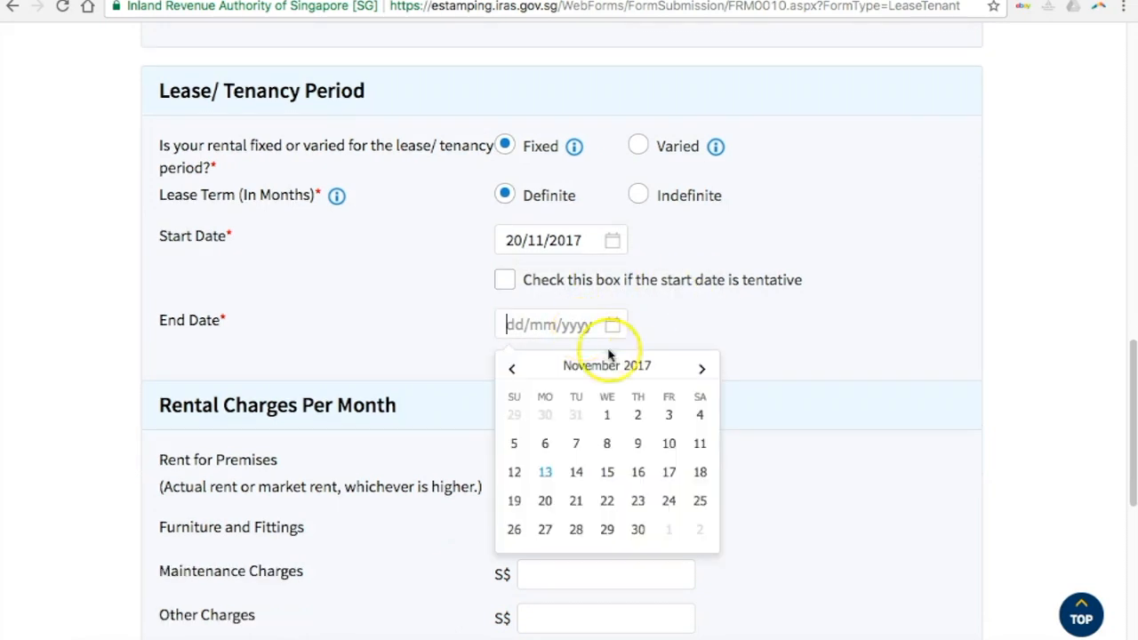
{"action": "left_click", "coordinate": [642, 365]}
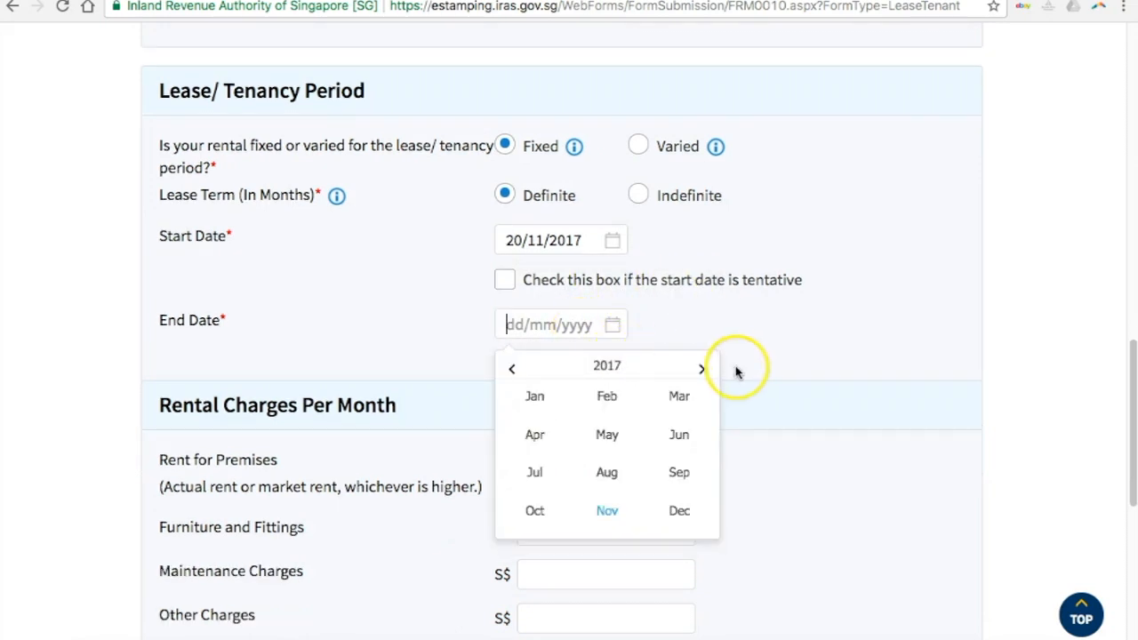
{"action": "left_click", "coordinate": [701, 368]}
{"action": "left_click", "coordinate": [702, 368]}
{"action": "left_click", "coordinate": [607, 510]}
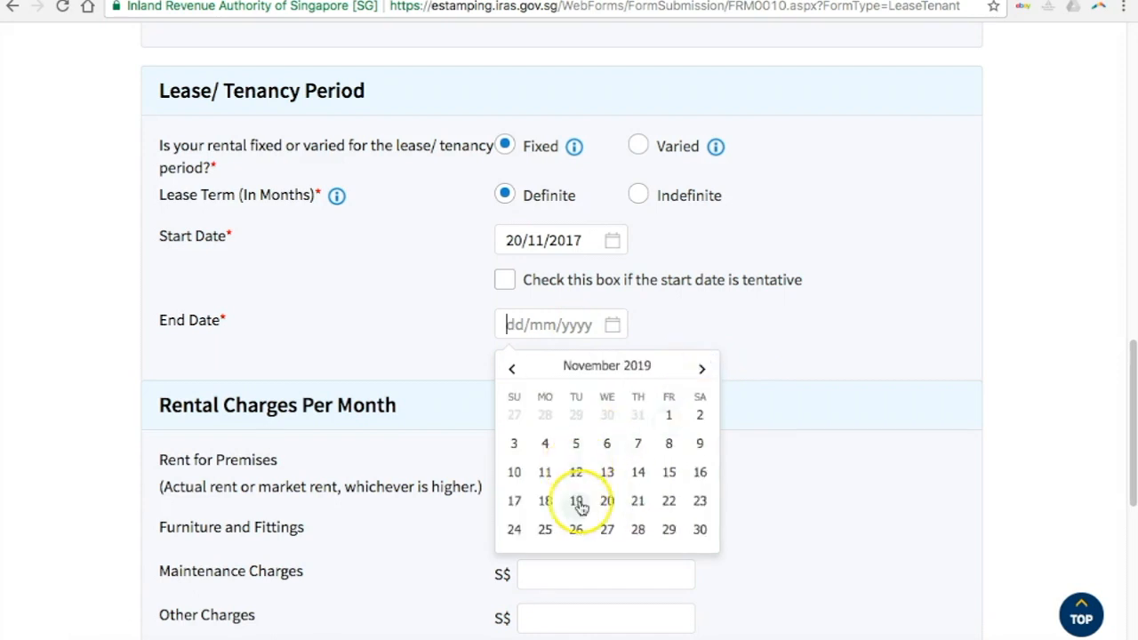
{"action": "left_click", "coordinate": [576, 501]}
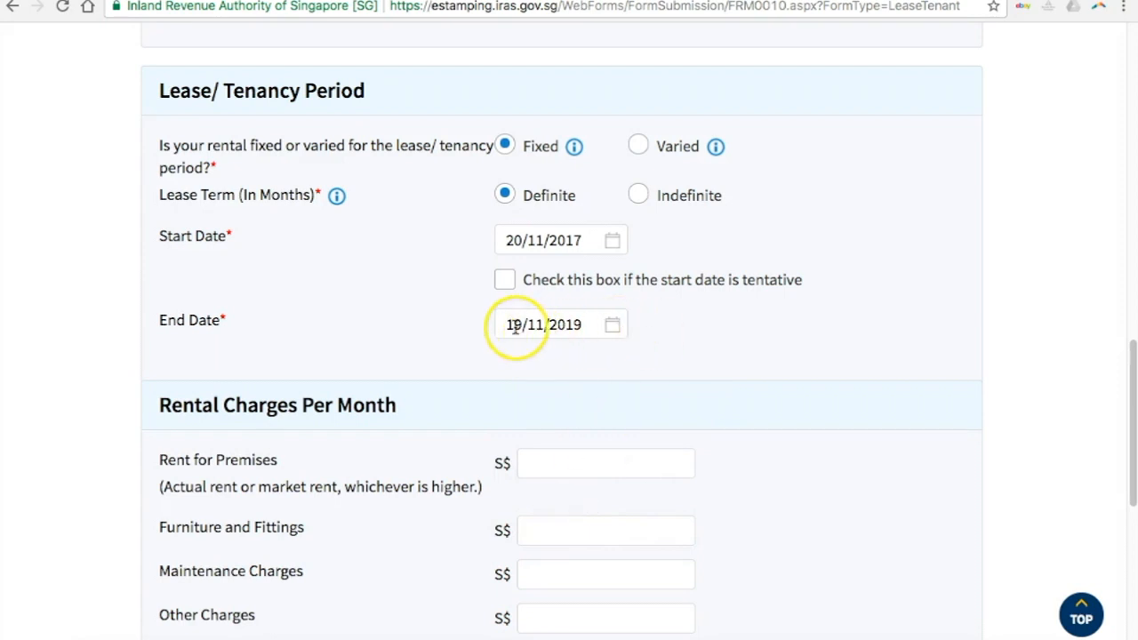
{"action": "scroll", "coordinate": [515, 327], "scroll_direction": "down", "scroll_amount": 1}
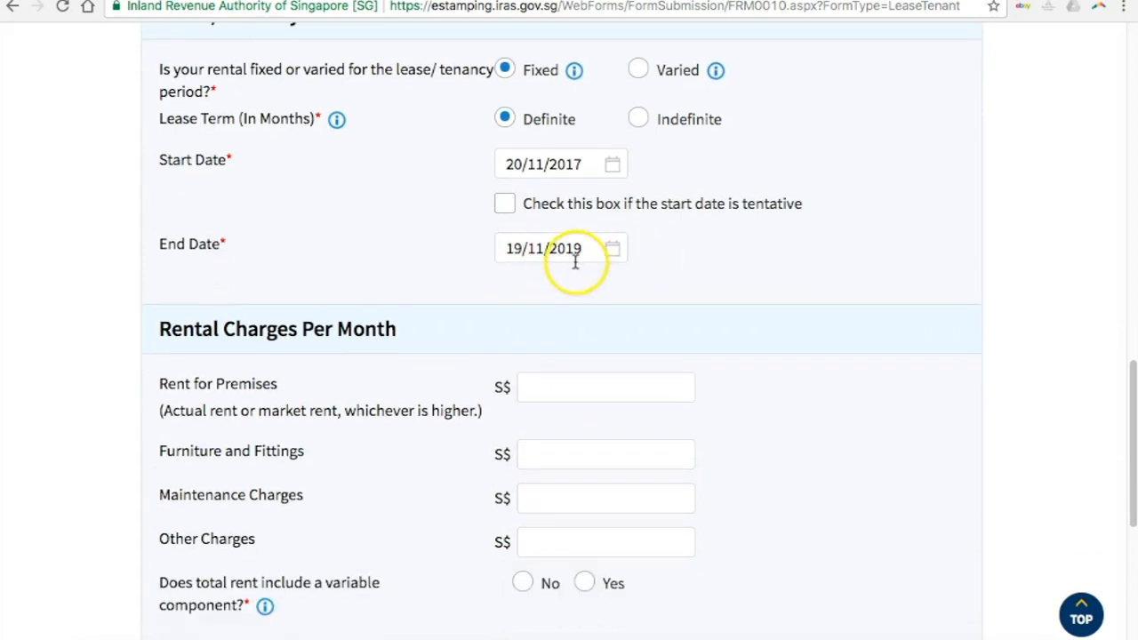
{"action": "scroll", "coordinate": [717, 249], "scroll_direction": "down", "scroll_amount": 2}
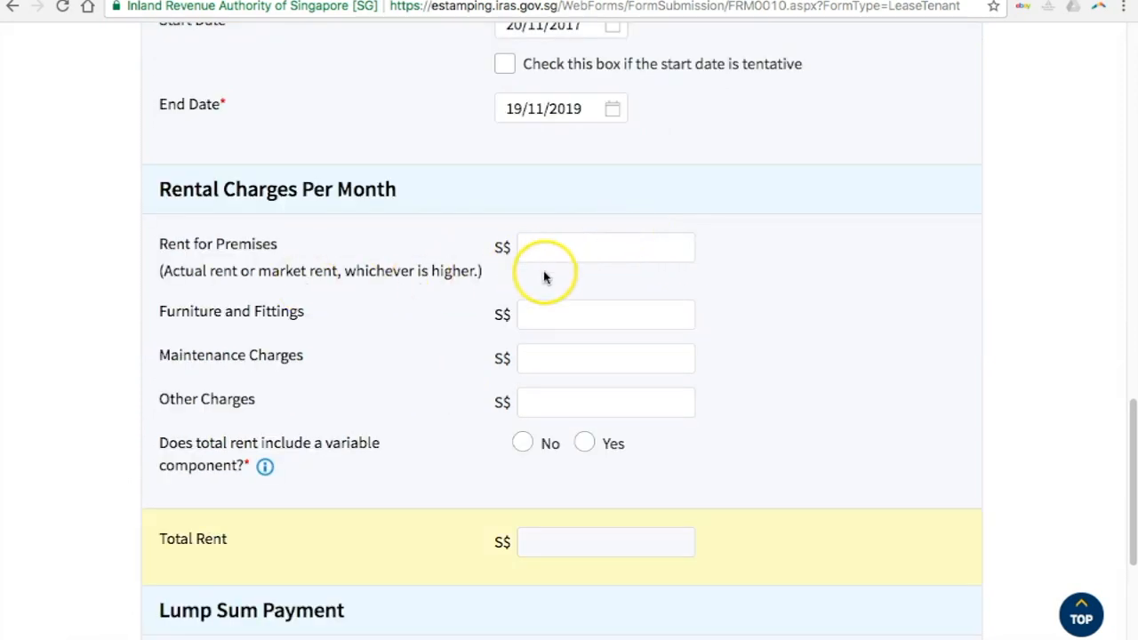
Set the monthly rent for premises to S$2000.
{"action": "type", "text": "2000"}
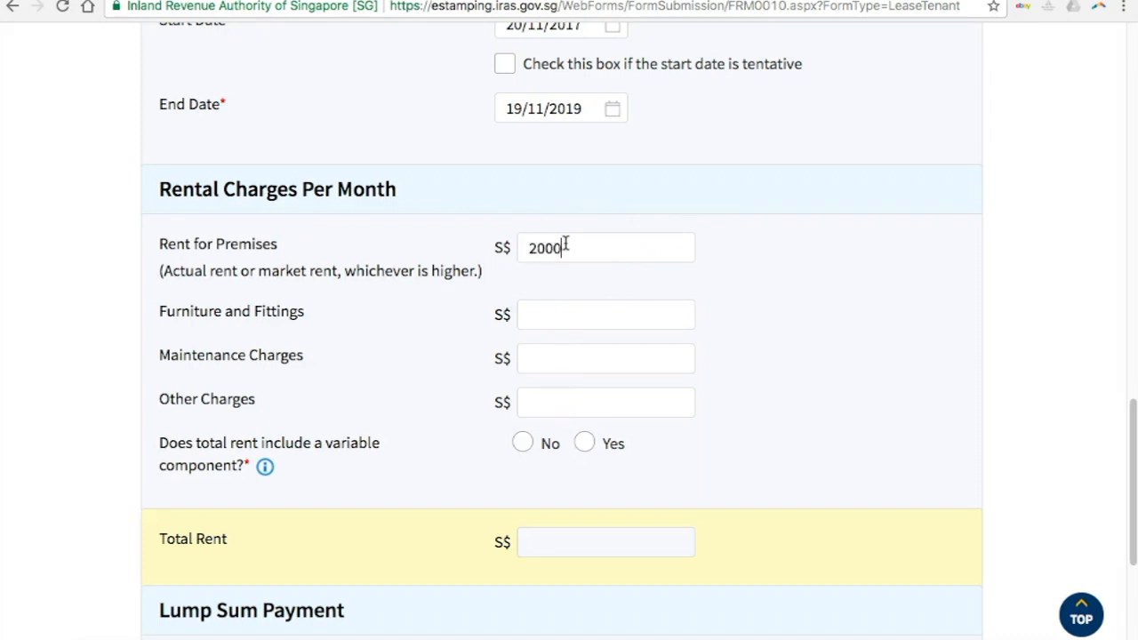
{"action": "left_click", "coordinate": [771, 246]}
{"action": "scroll", "coordinate": [515, 266], "scroll_direction": "down", "scroll_amount": 1}
{"action": "left_click", "coordinate": [267, 246]}
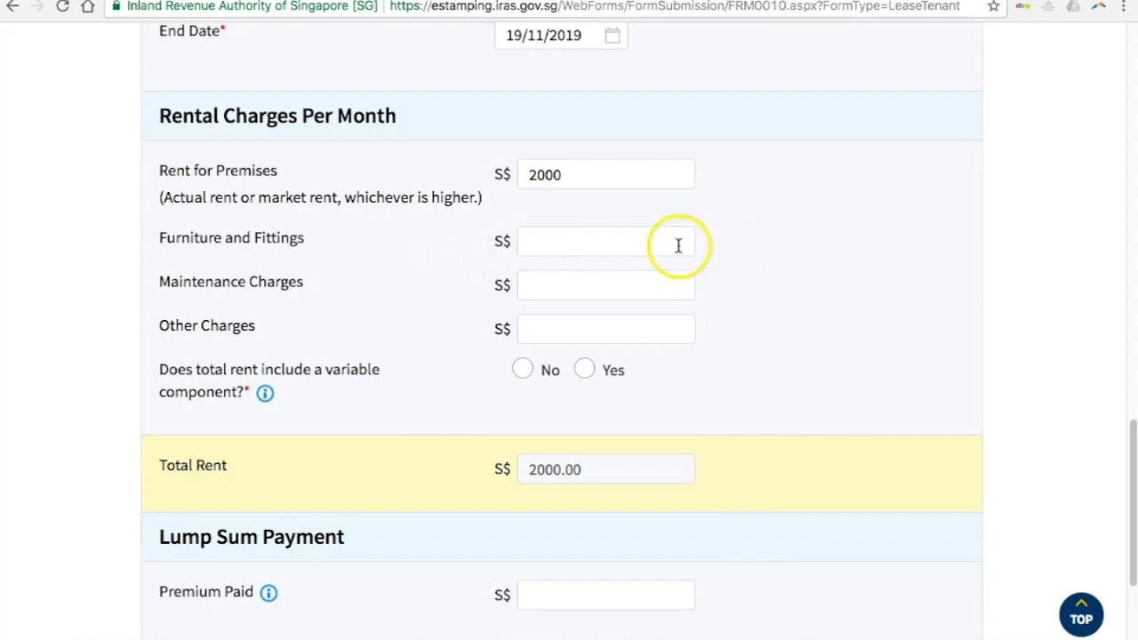
Leave the furniture, maintenance and other charges empty and answer No to the variable rent component question.
{"action": "left_click", "coordinate": [672, 247]}
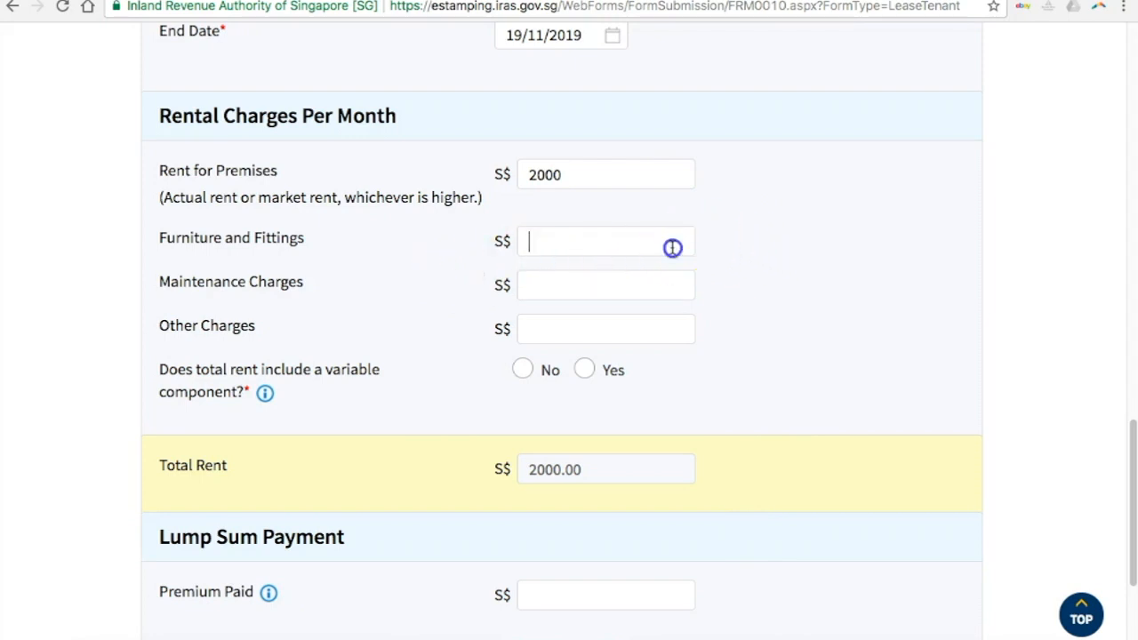
{"action": "left_click", "coordinate": [662, 286]}
{"action": "left_click", "coordinate": [655, 330]}
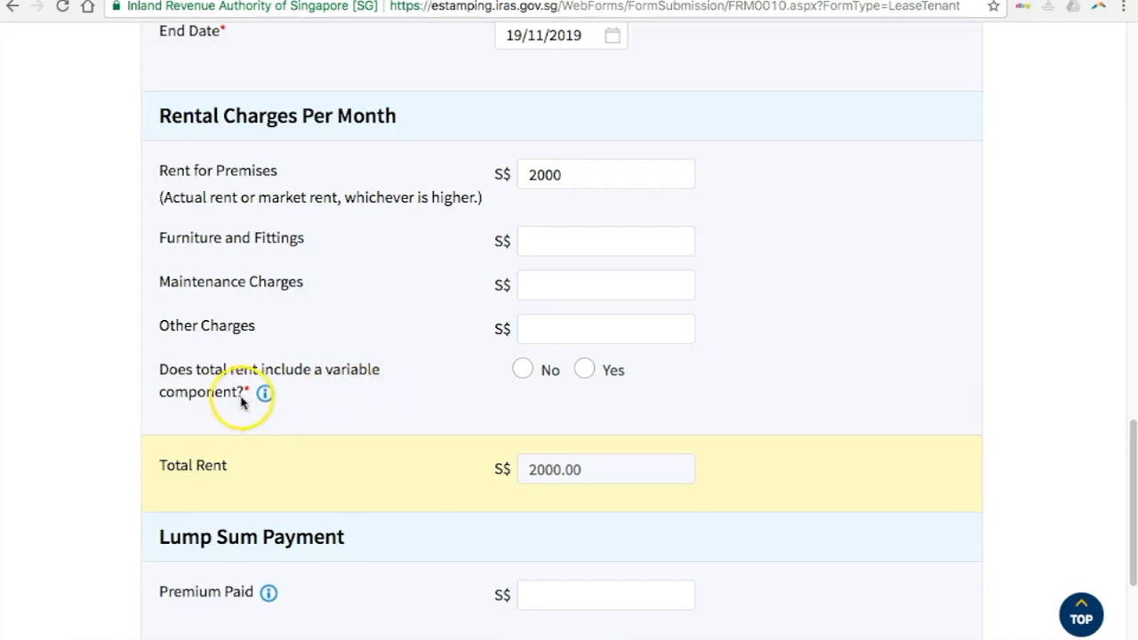
{"action": "left_click", "coordinate": [521, 370]}
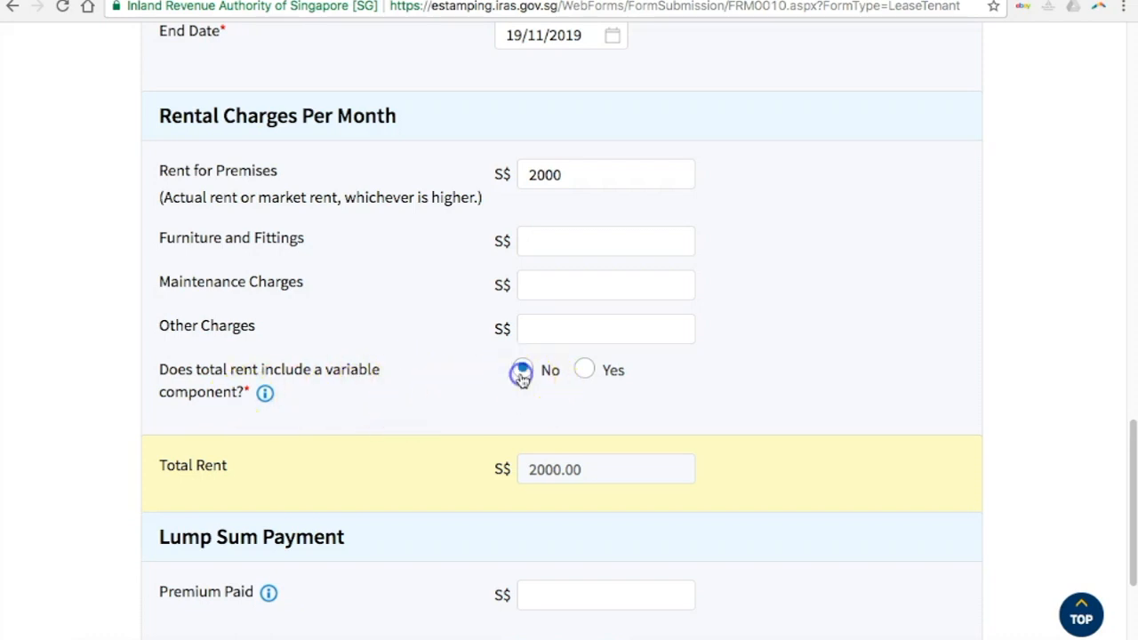
Calculate the stamp duty for the lease.
{"action": "scroll", "coordinate": [551, 338], "scroll_direction": "down", "scroll_amount": 2}
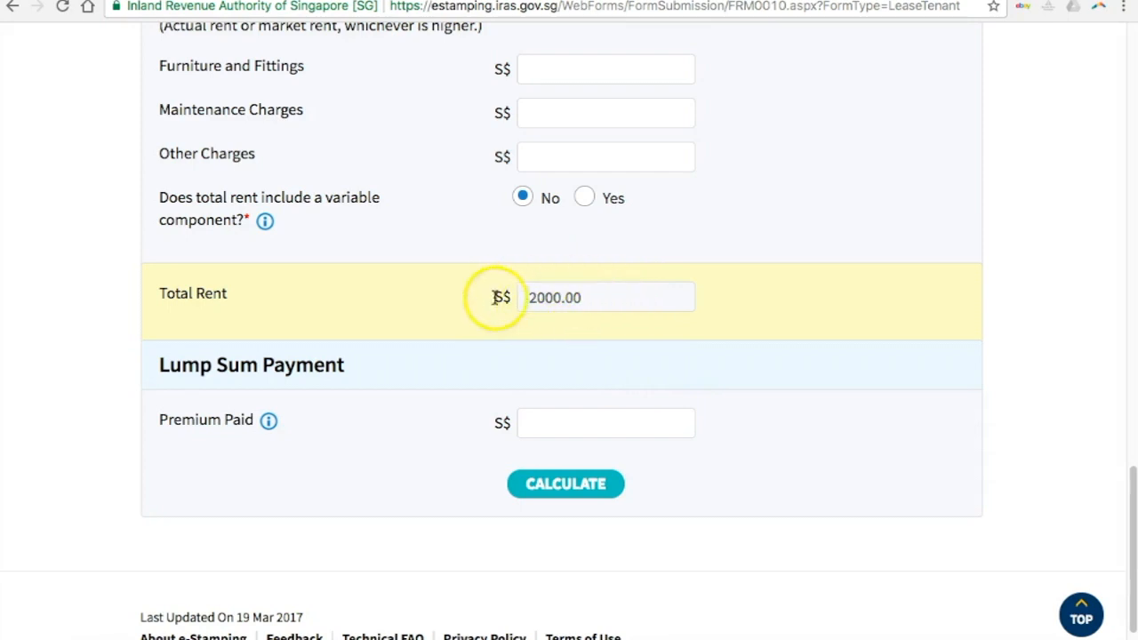
{"action": "scroll", "coordinate": [642, 320], "scroll_direction": "down", "scroll_amount": 1}
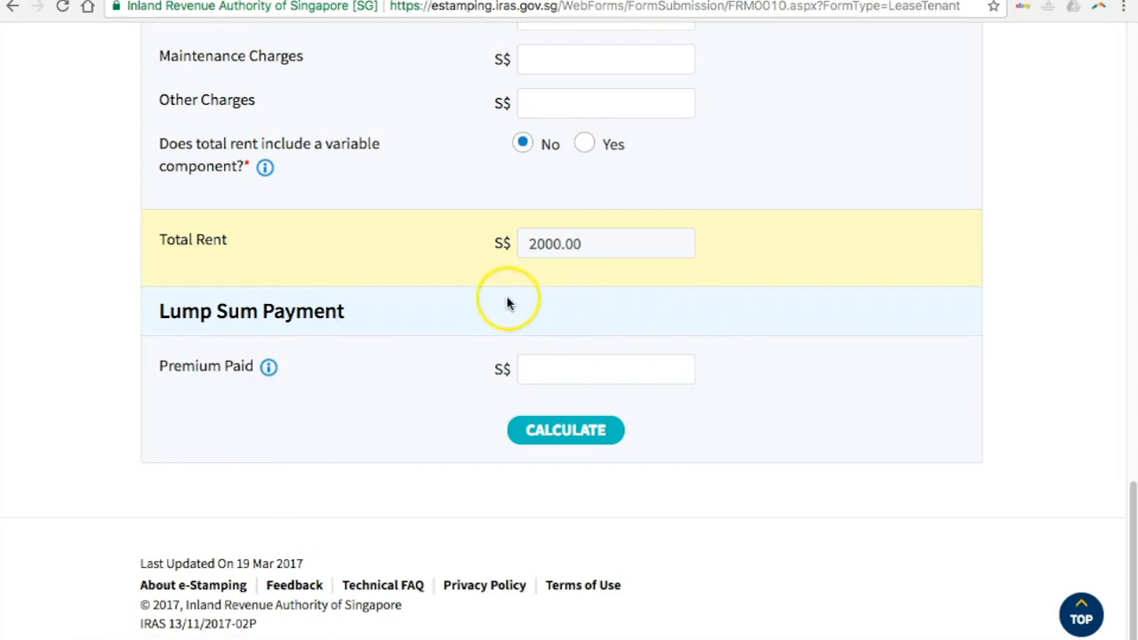
{"action": "scroll", "coordinate": [506, 305], "scroll_direction": "up", "scroll_amount": 1}
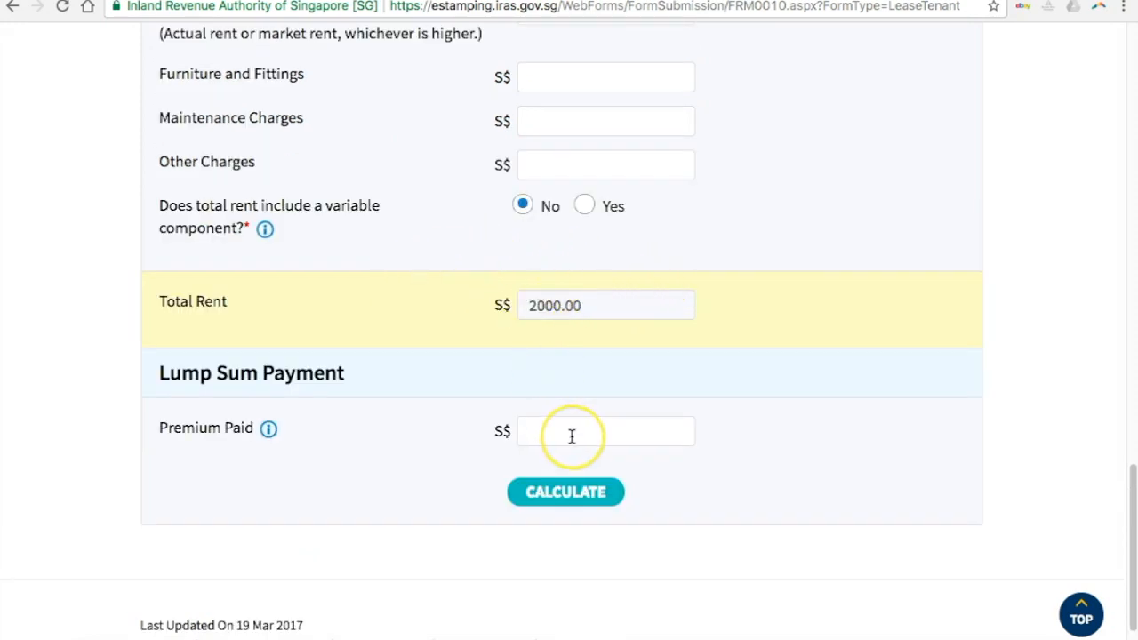
{"action": "scroll", "coordinate": [571, 436], "scroll_direction": "down", "scroll_amount": 1}
{"action": "scroll", "coordinate": [586, 403], "scroll_direction": "down", "scroll_amount": 1}
{"action": "scroll", "coordinate": [585, 418], "scroll_direction": "up", "scroll_amount": 1}
{"action": "left_click", "coordinate": [572, 490]}
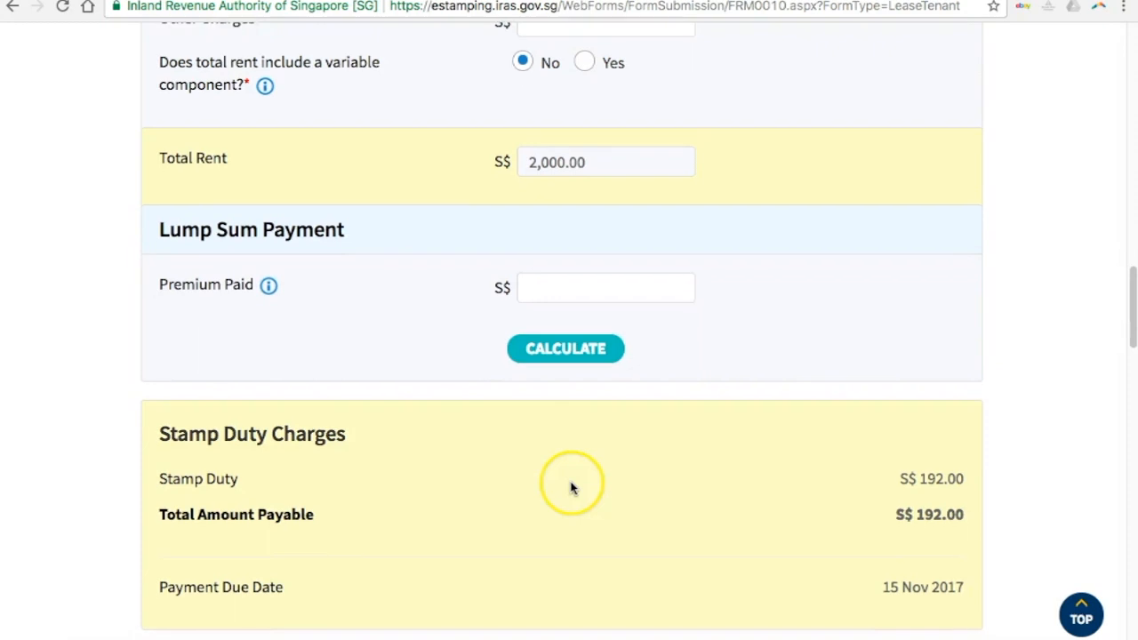
Enter the rented property's postal code and retrieve its address.
{"action": "scroll", "coordinate": [571, 487], "scroll_direction": "down", "scroll_amount": 2}
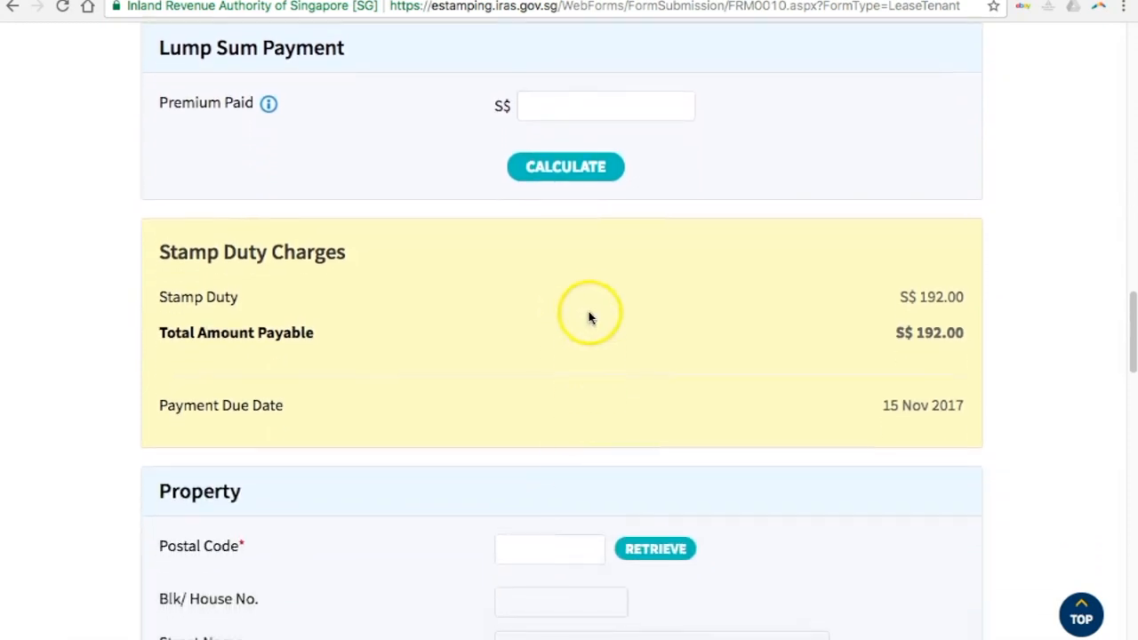
{"action": "scroll", "coordinate": [582, 299], "scroll_direction": "down", "scroll_amount": 1}
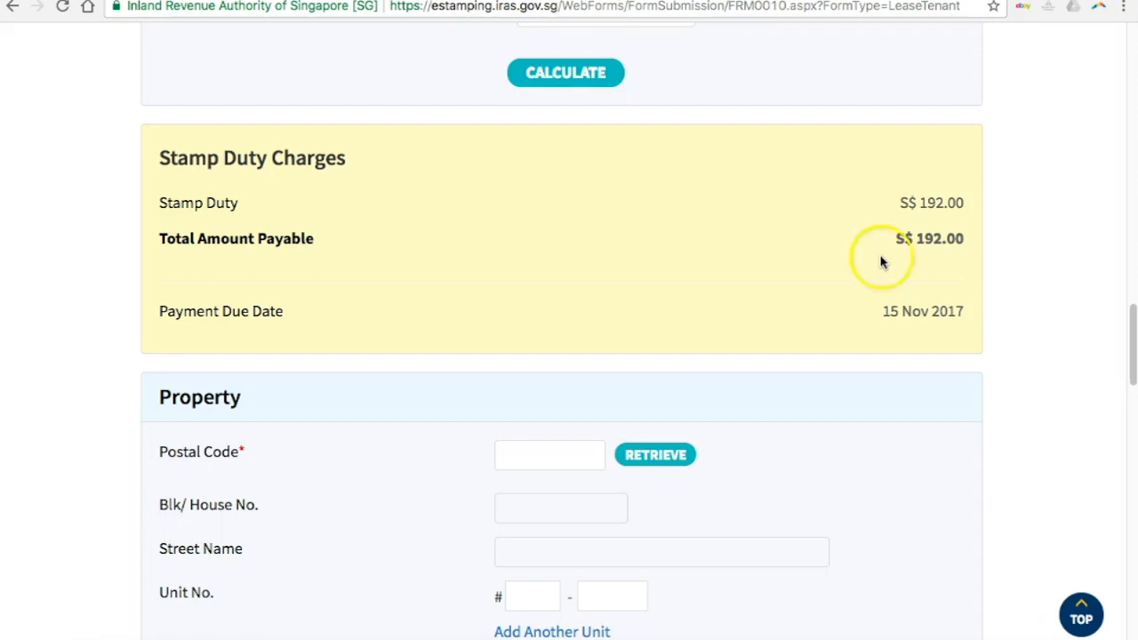
{"action": "scroll", "coordinate": [924, 240], "scroll_direction": "down", "scroll_amount": 2}
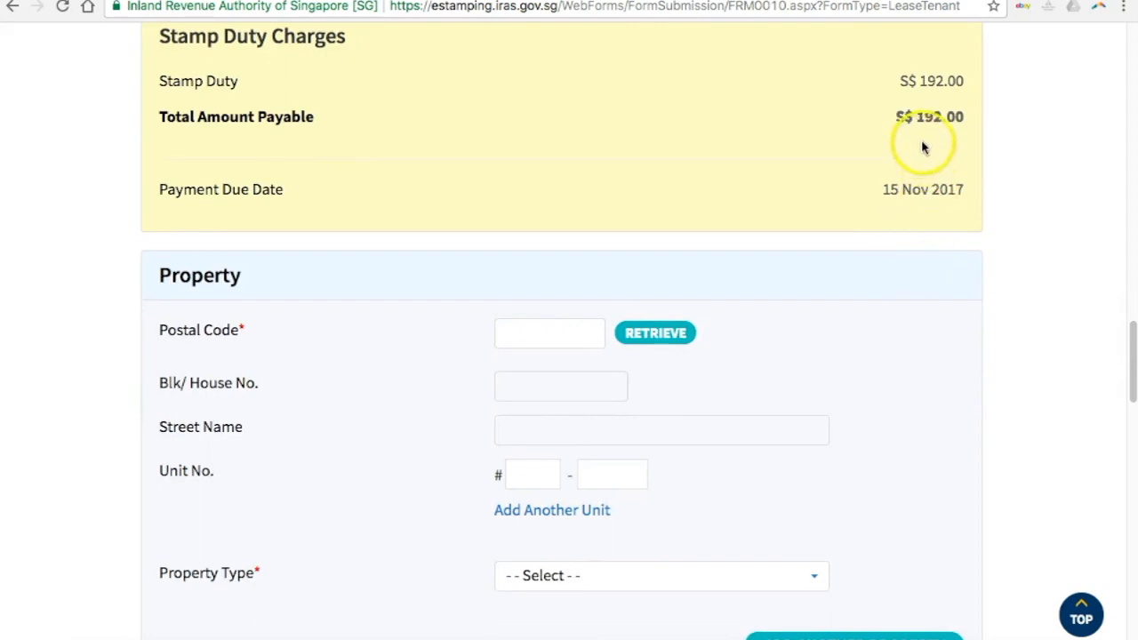
{"action": "scroll", "coordinate": [1004, 164], "scroll_direction": "down", "scroll_amount": 2}
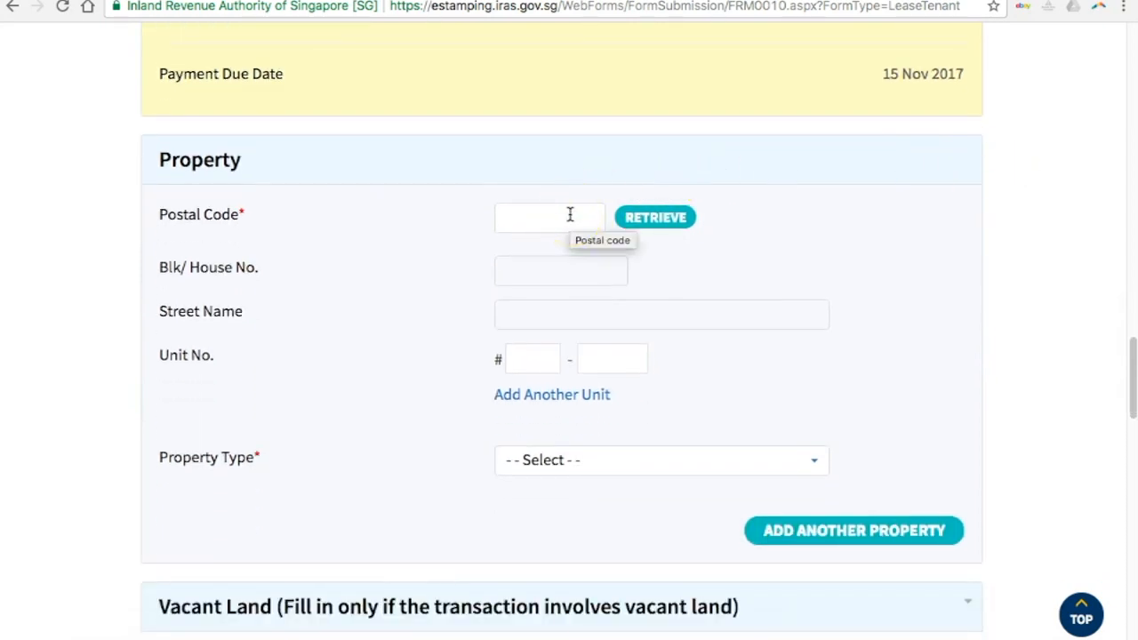
{"action": "scroll", "coordinate": [570, 214], "scroll_direction": "down", "scroll_amount": 1}
{"action": "left_click", "coordinate": [523, 141]}
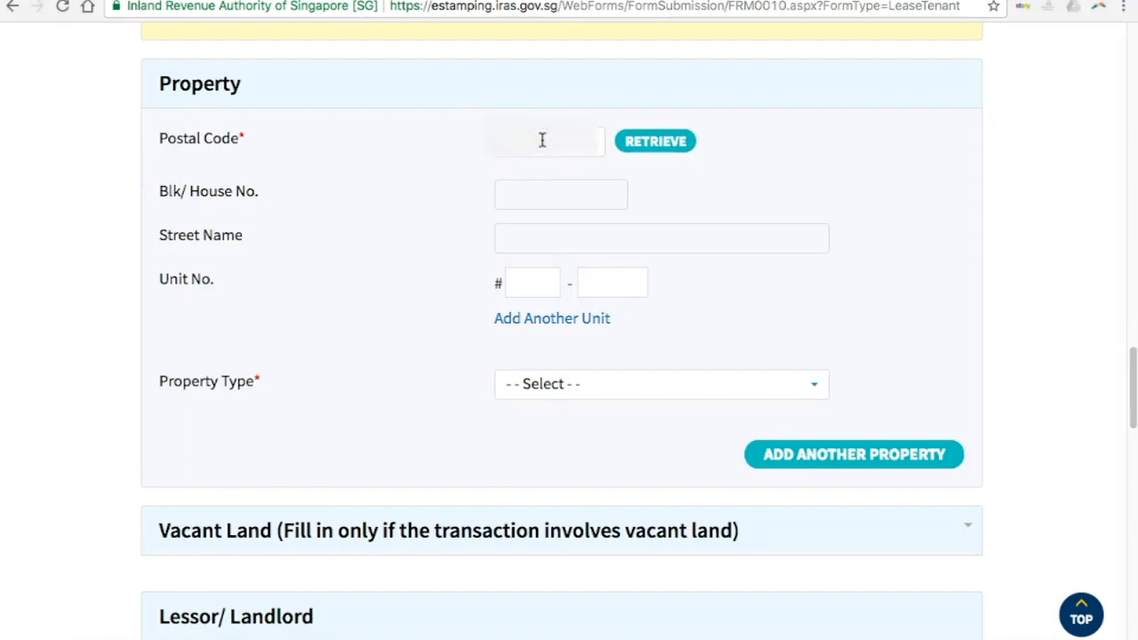
{"action": "left_click", "coordinate": [653, 142]}
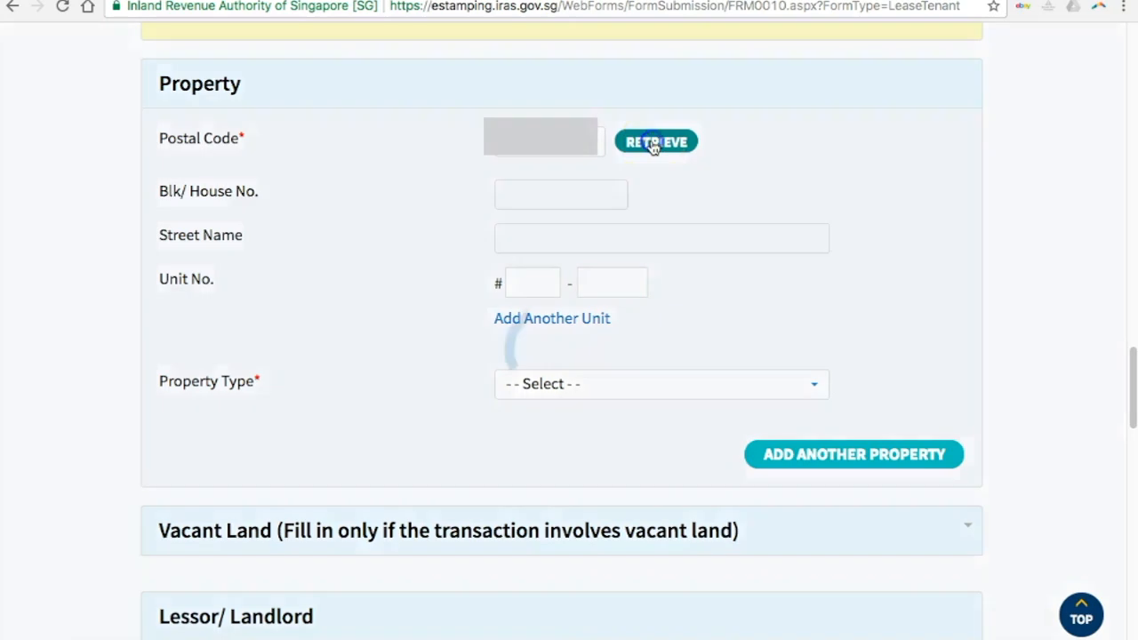
Set the property type to Executive Condominium.
{"action": "left_click", "coordinate": [634, 320]}
{"action": "scroll", "coordinate": [738, 249], "scroll_direction": "down", "scroll_amount": 3}
{"action": "left_click", "coordinate": [738, 249]}
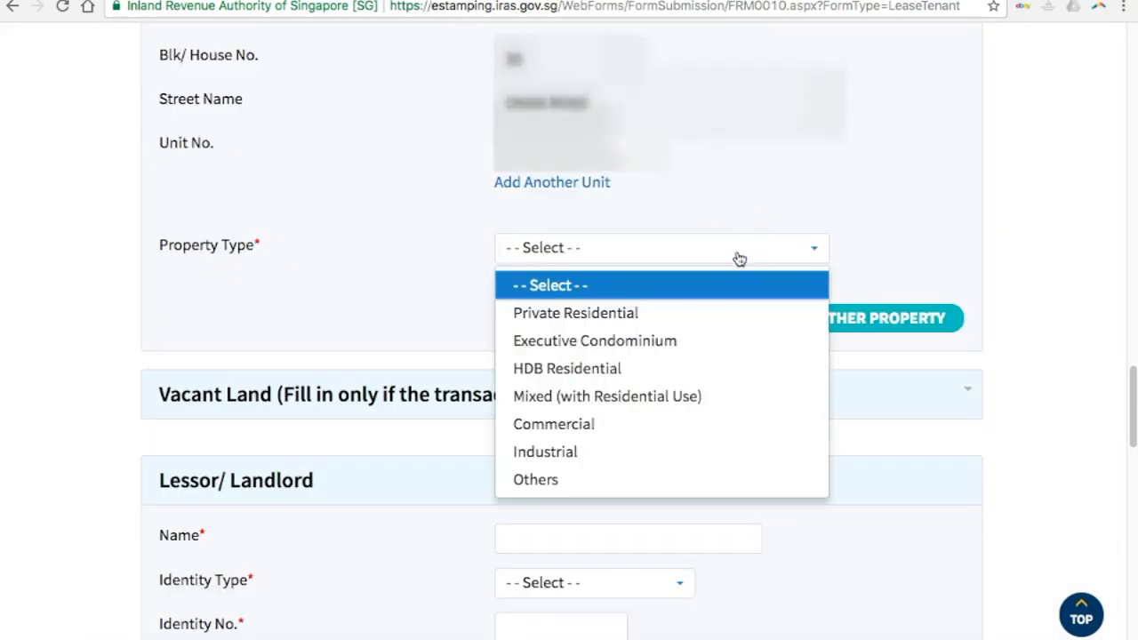
{"action": "left_click", "coordinate": [721, 341]}
Fill in the lessor/landlord's name, identity type and identity number.
{"action": "scroll", "coordinate": [622, 250], "scroll_direction": "down", "scroll_amount": 5}
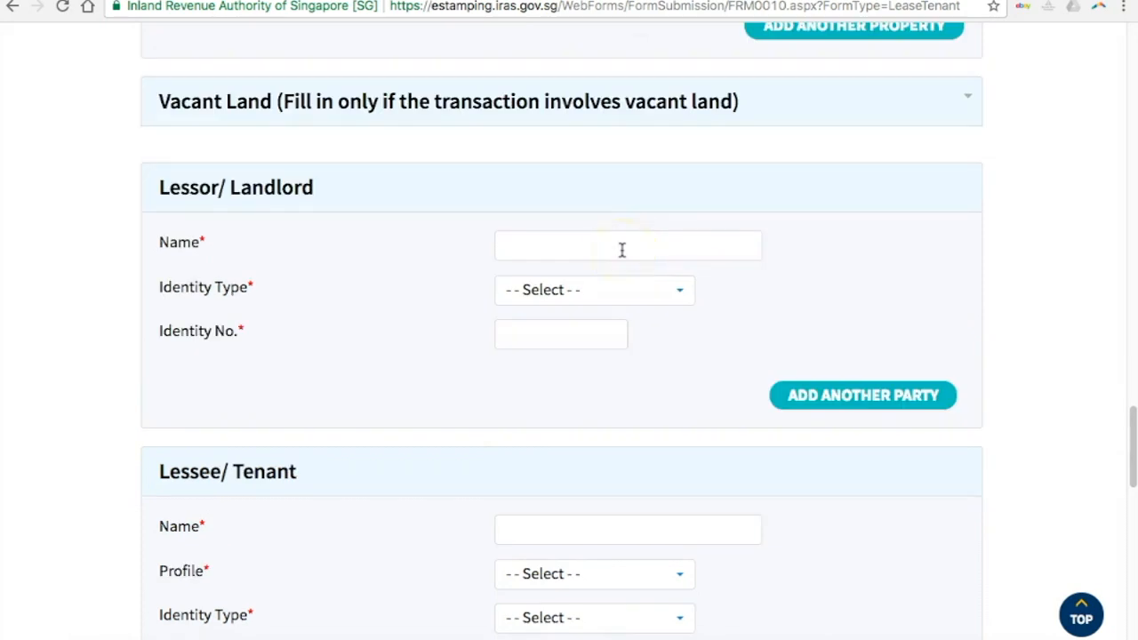
{"action": "left_click", "coordinate": [622, 250]}
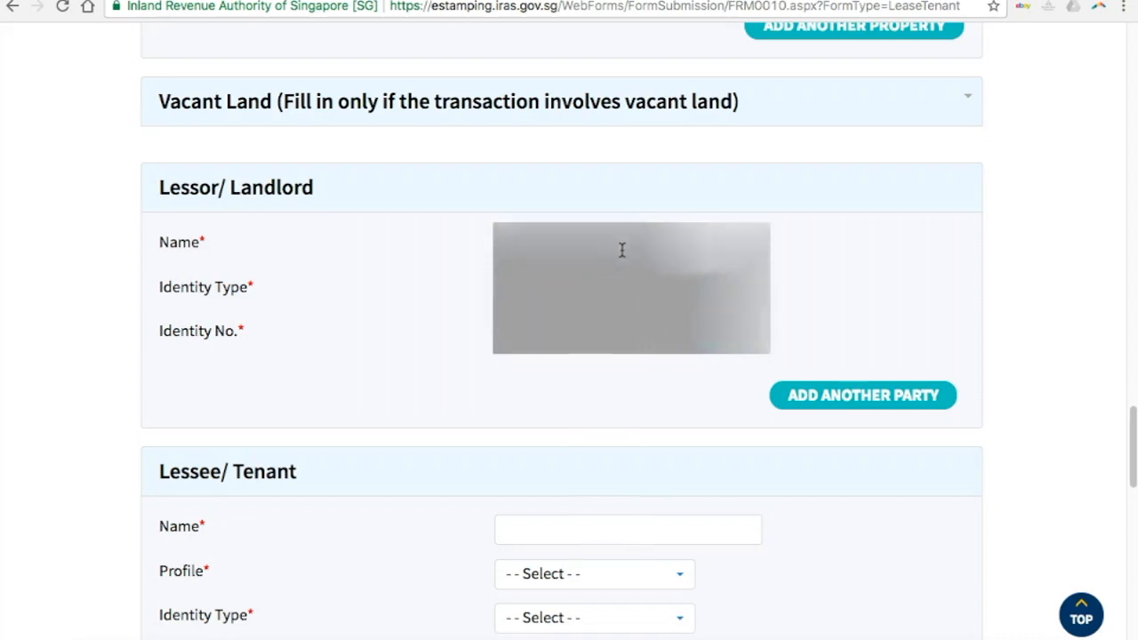
{"action": "left_click", "coordinate": [607, 361]}
{"action": "left_click", "coordinate": [601, 380]}
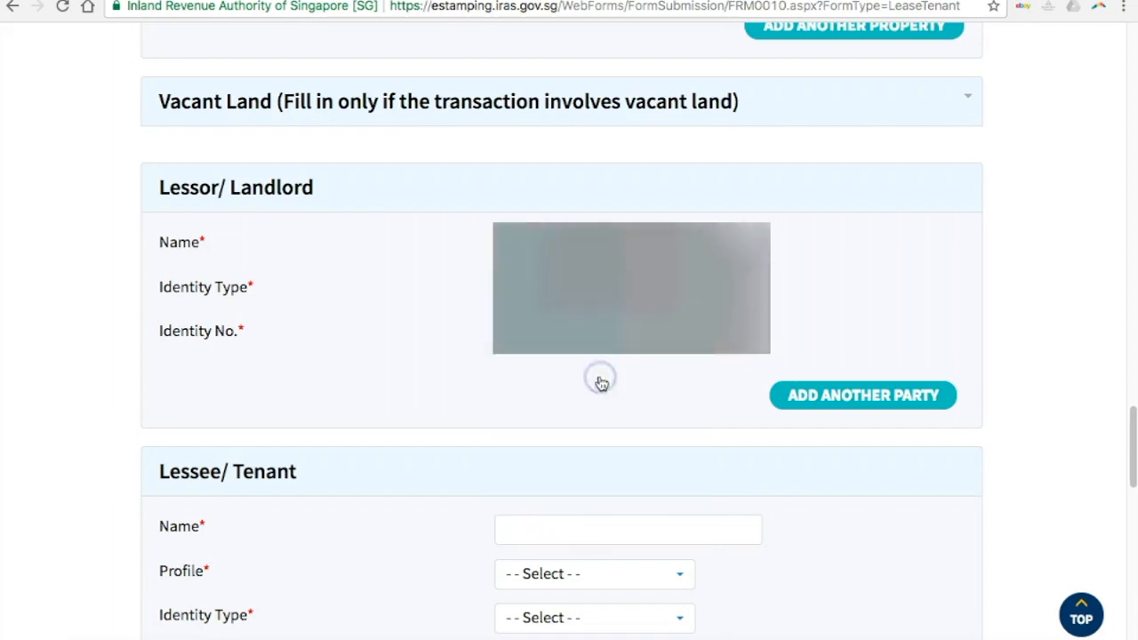
{"action": "left_click", "coordinate": [552, 335]}
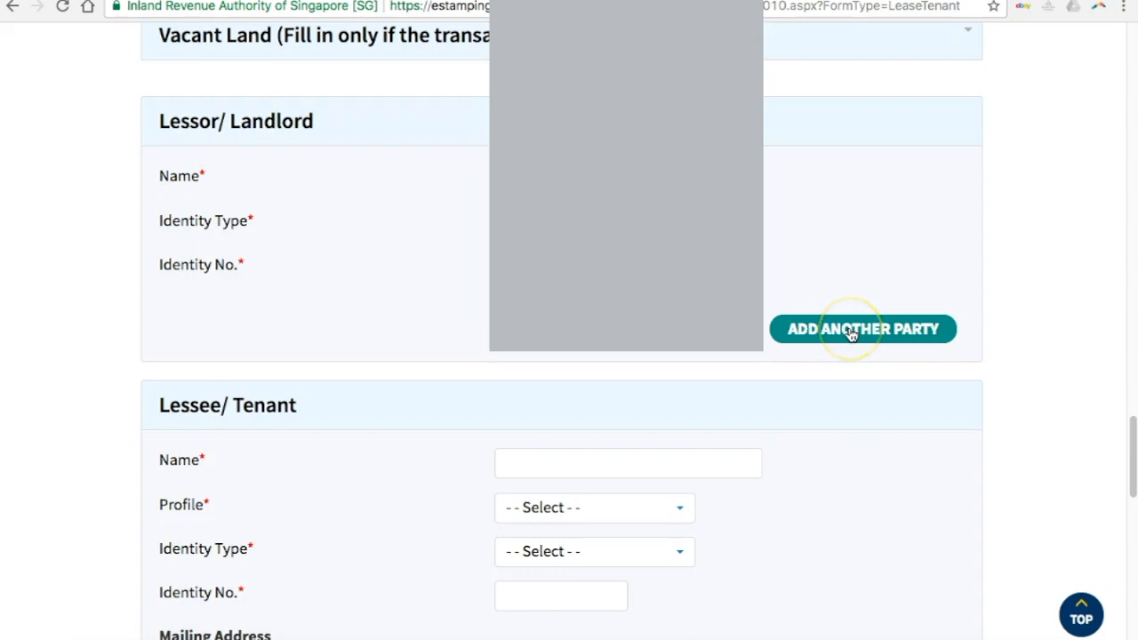
Enter the lessee/tenant's name, set the profile to Foreigner and pick the tenant's country of nationality.
{"action": "scroll", "coordinate": [866, 266], "scroll_direction": "down", "scroll_amount": 2}
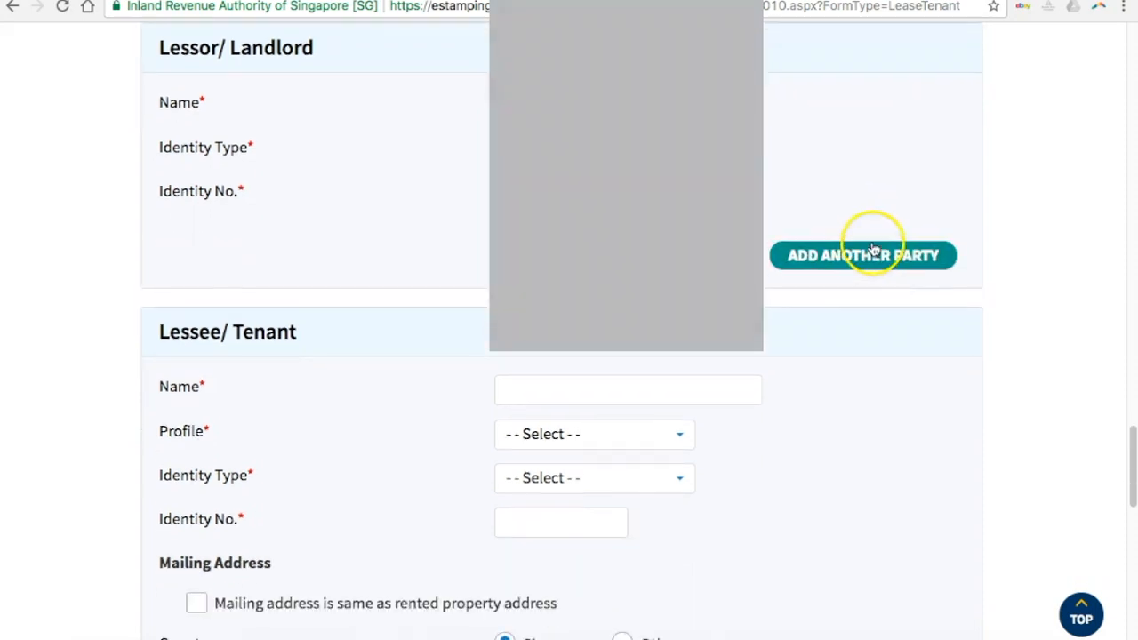
{"action": "scroll", "coordinate": [871, 248], "scroll_direction": "down", "scroll_amount": 4}
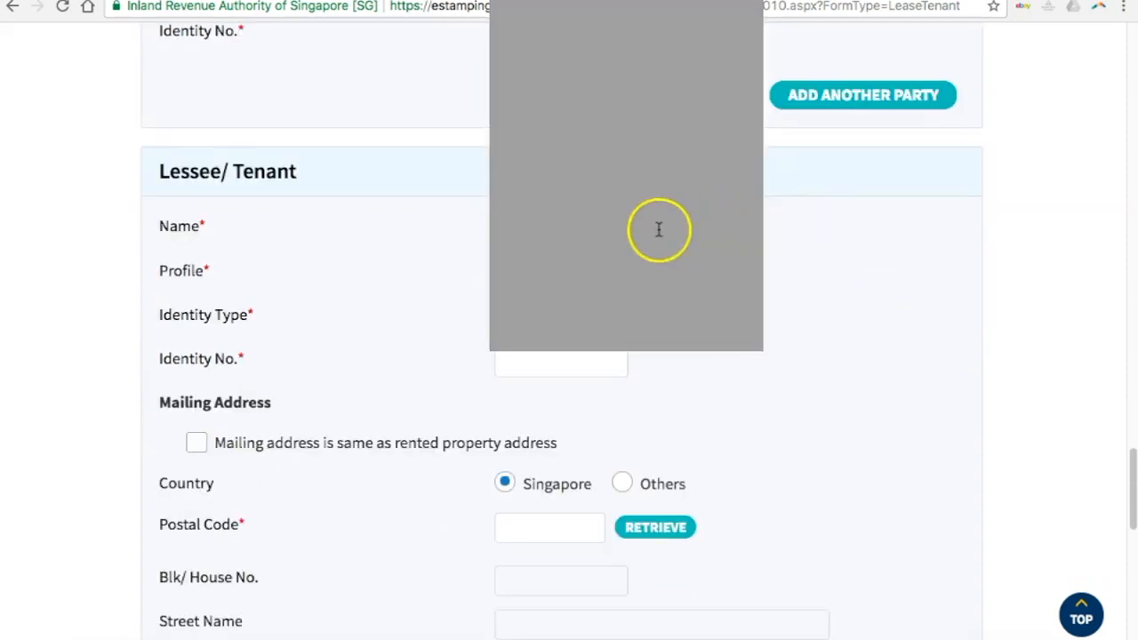
{"action": "left_click", "coordinate": [640, 233]}
{"action": "left_click", "coordinate": [645, 320]}
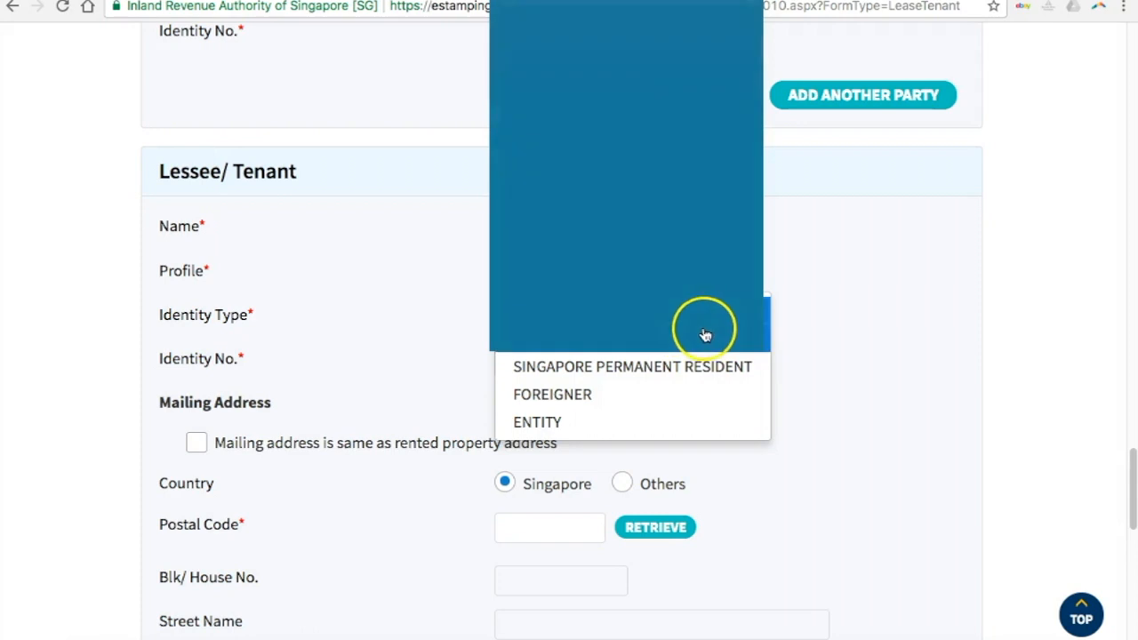
{"action": "left_click", "coordinate": [658, 397]}
{"action": "scroll", "coordinate": [618, 273], "scroll_direction": "down", "scroll_amount": 1}
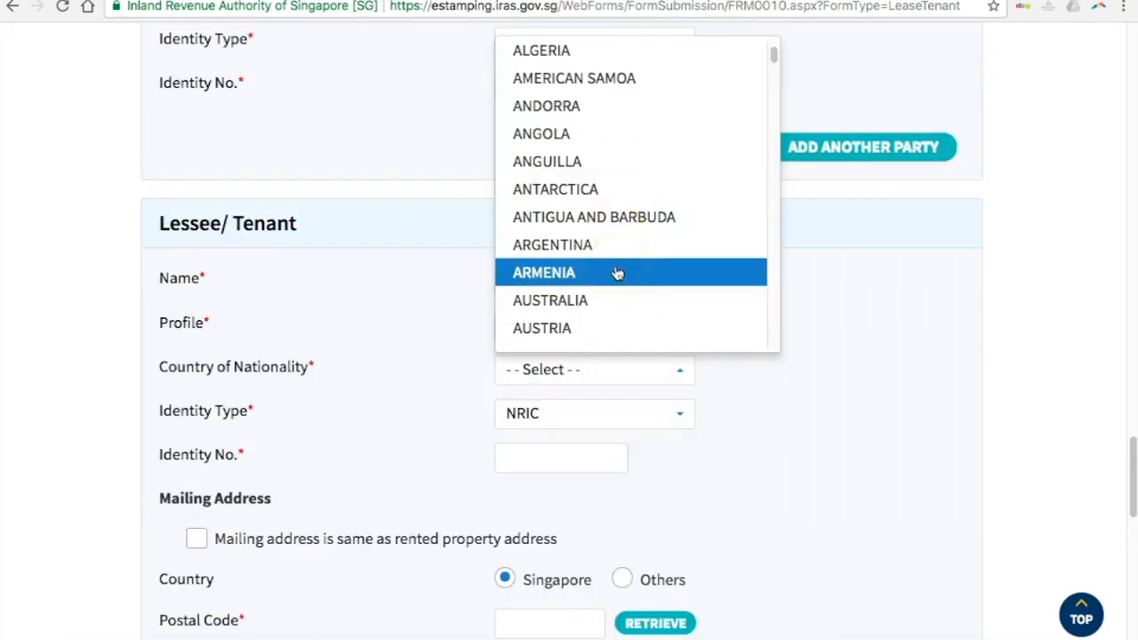
{"action": "scroll", "coordinate": [618, 273], "scroll_direction": "down", "scroll_amount": 1}
{"action": "key", "text": "m"}
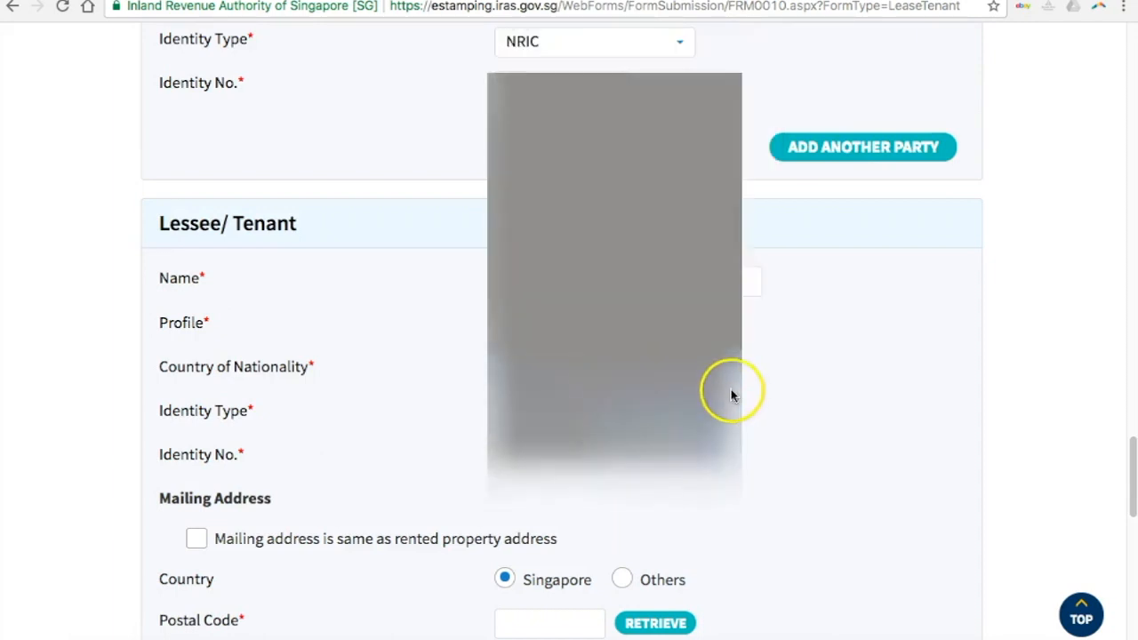
Complete the tenant details and proceed to preview and declare the form.
{"action": "scroll", "coordinate": [733, 394], "scroll_direction": "down", "scroll_amount": 2}
{"action": "scroll", "coordinate": [732, 395], "scroll_direction": "down", "scroll_amount": 1}
{"action": "left_click", "coordinate": [594, 303]}
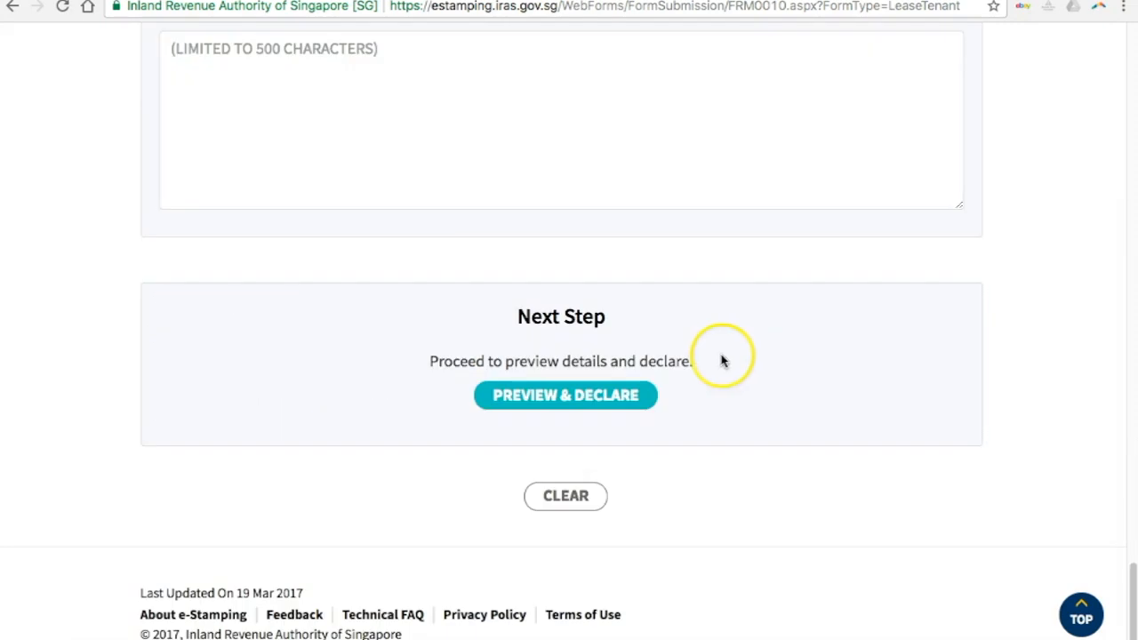
{"action": "left_click", "coordinate": [566, 398]}
Review the entered contact, document and party details on the preview page.
{"action": "scroll", "coordinate": [406, 256], "scroll_direction": "down", "scroll_amount": 3}
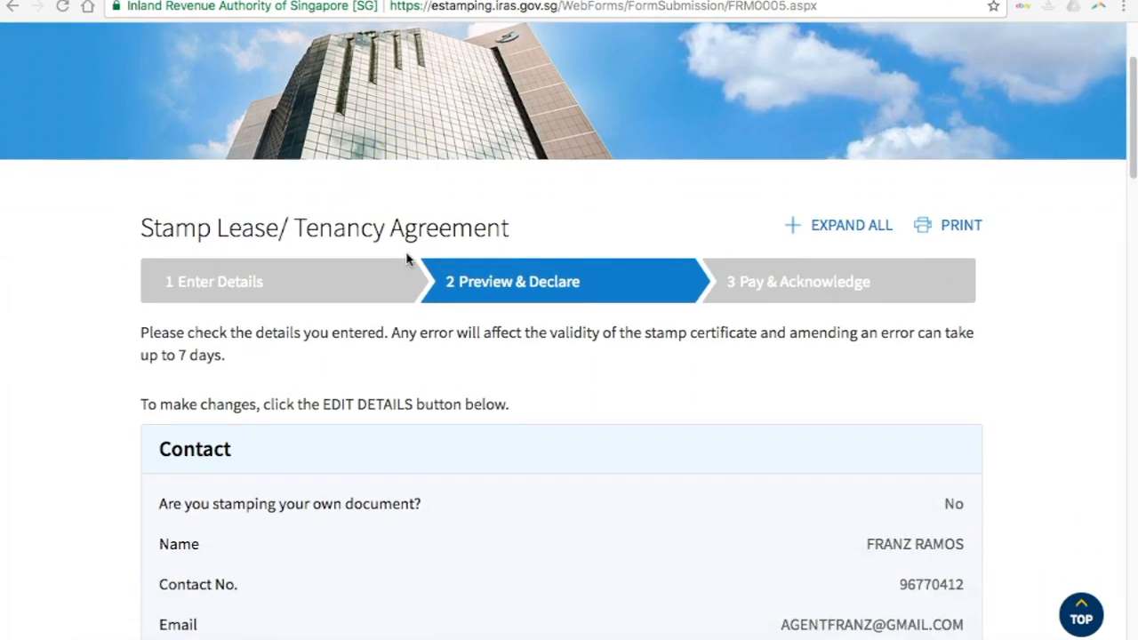
{"action": "scroll", "coordinate": [408, 253], "scroll_direction": "down", "scroll_amount": 4}
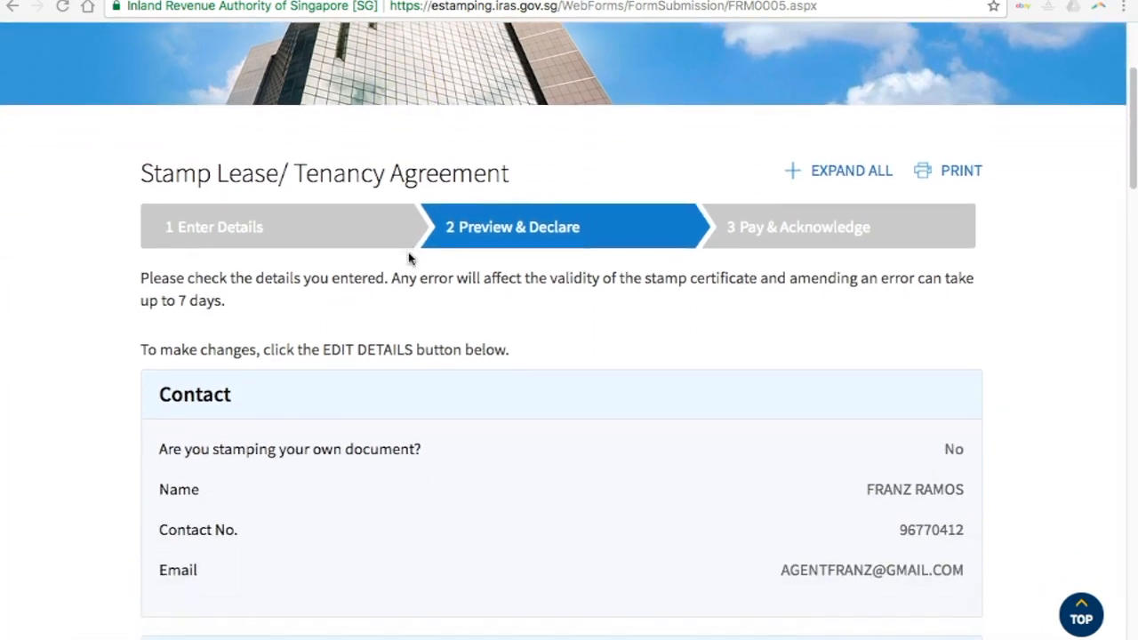
{"action": "scroll", "coordinate": [410, 258], "scroll_direction": "down", "scroll_amount": 2}
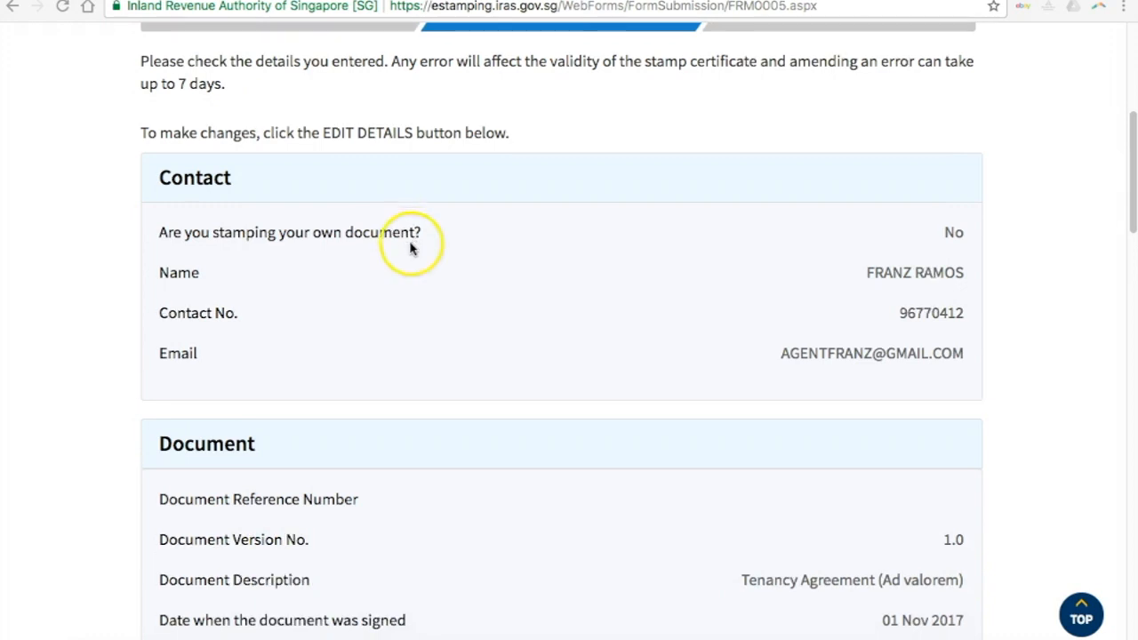
{"action": "scroll", "coordinate": [472, 162], "scroll_direction": "down", "scroll_amount": 2}
{"action": "scroll", "coordinate": [885, 299], "scroll_direction": "down", "scroll_amount": 15}
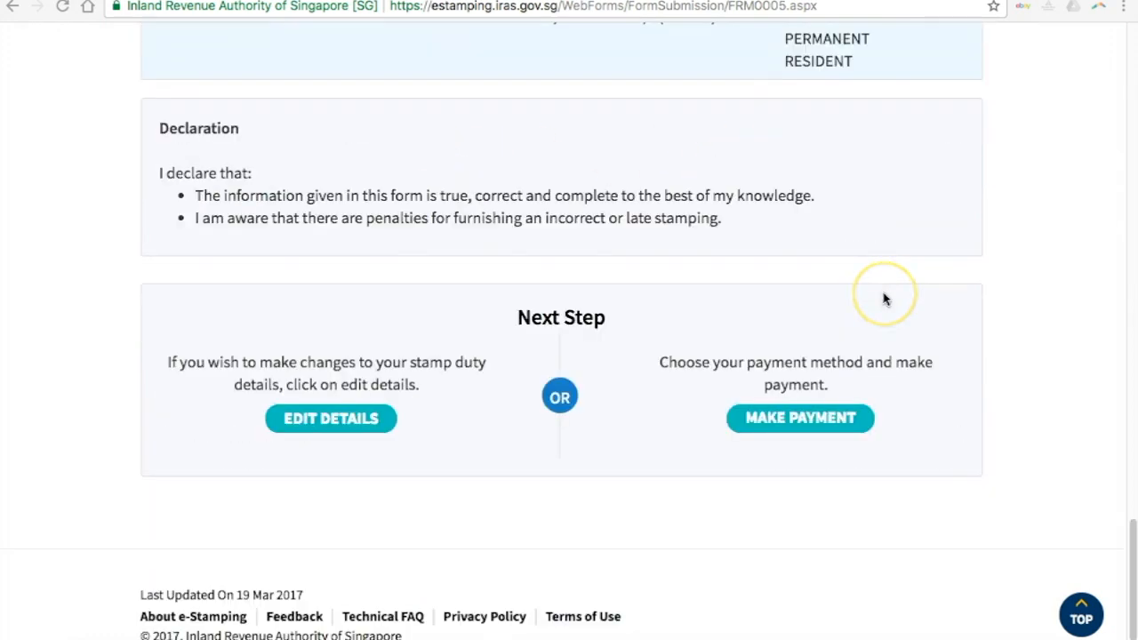
{"action": "scroll", "coordinate": [884, 300], "scroll_direction": "down", "scroll_amount": 1}
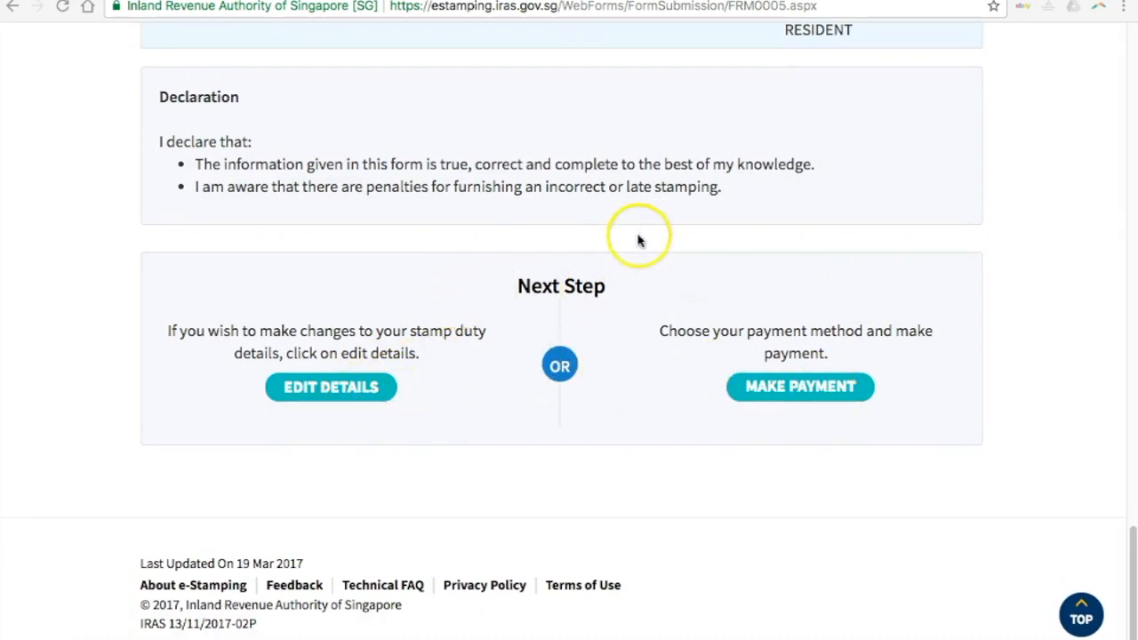
Proceed to make payment and confirm it.
{"action": "left_click", "coordinate": [786, 396]}
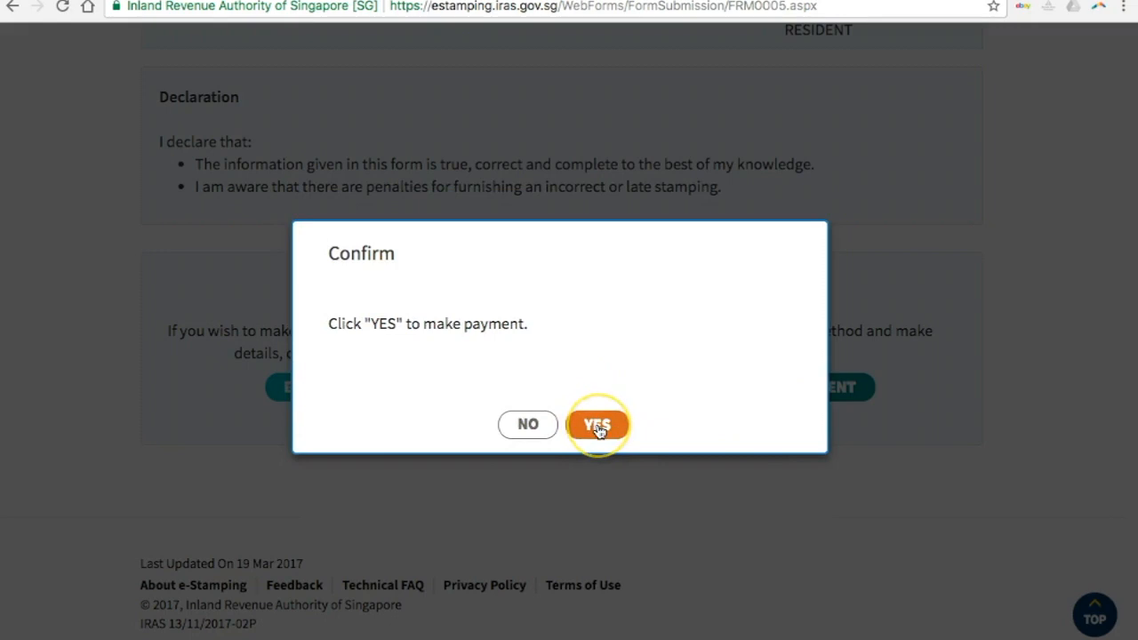
{"action": "left_click", "coordinate": [597, 426]}
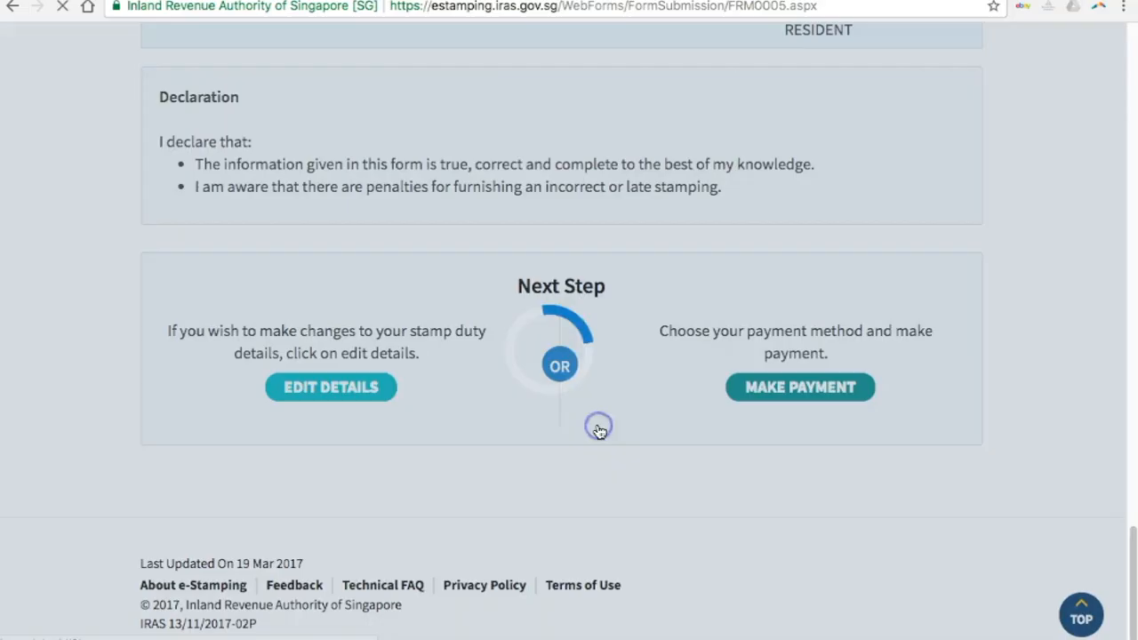
{"action": "scroll", "coordinate": [752, 330], "scroll_direction": "down", "scroll_amount": 3}
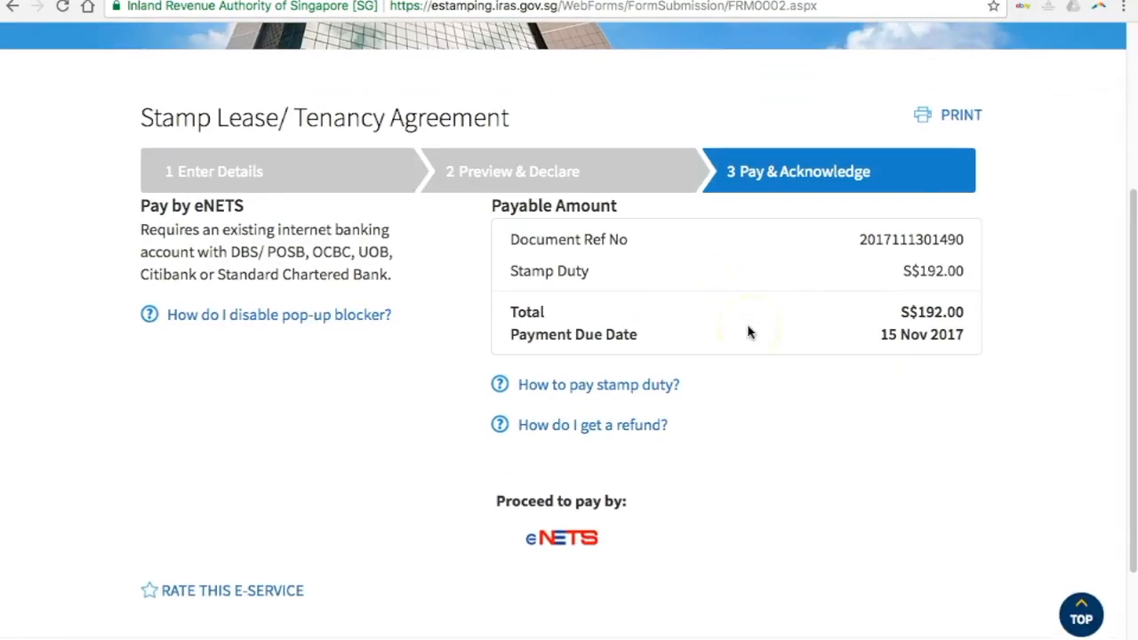
{"action": "scroll", "coordinate": [813, 306], "scroll_direction": "down", "scroll_amount": 2}
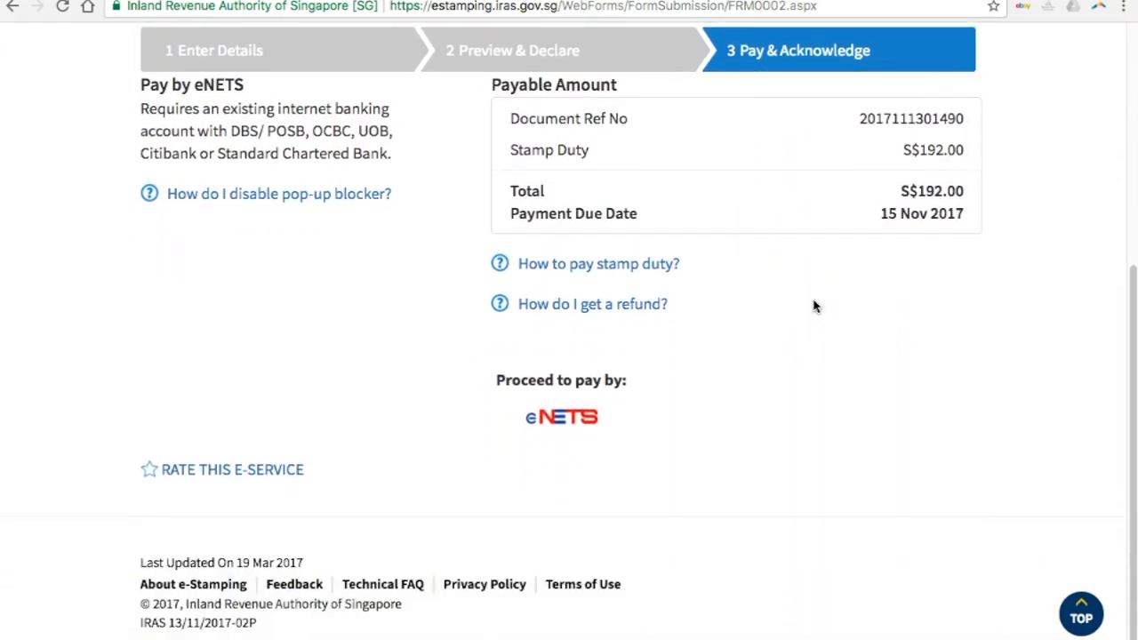
Pay the stamp duty by eNETS, confirm the page has been printed, and select DBS/POSB Bank as the paying bank.
{"action": "left_click", "coordinate": [567, 423]}
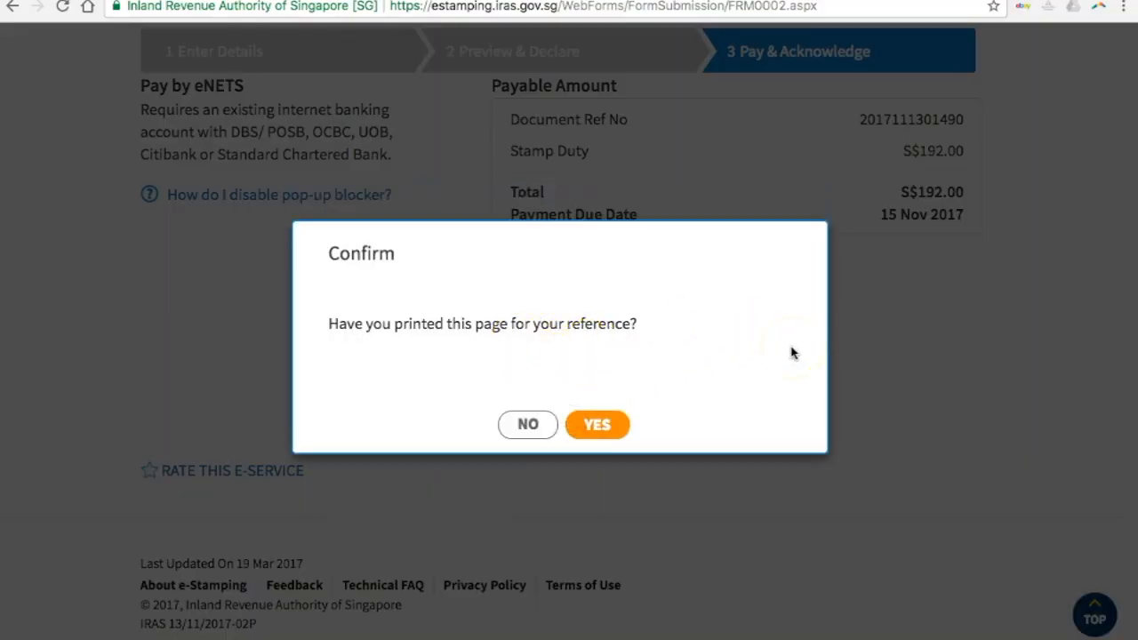
{"action": "left_click", "coordinate": [597, 425]}
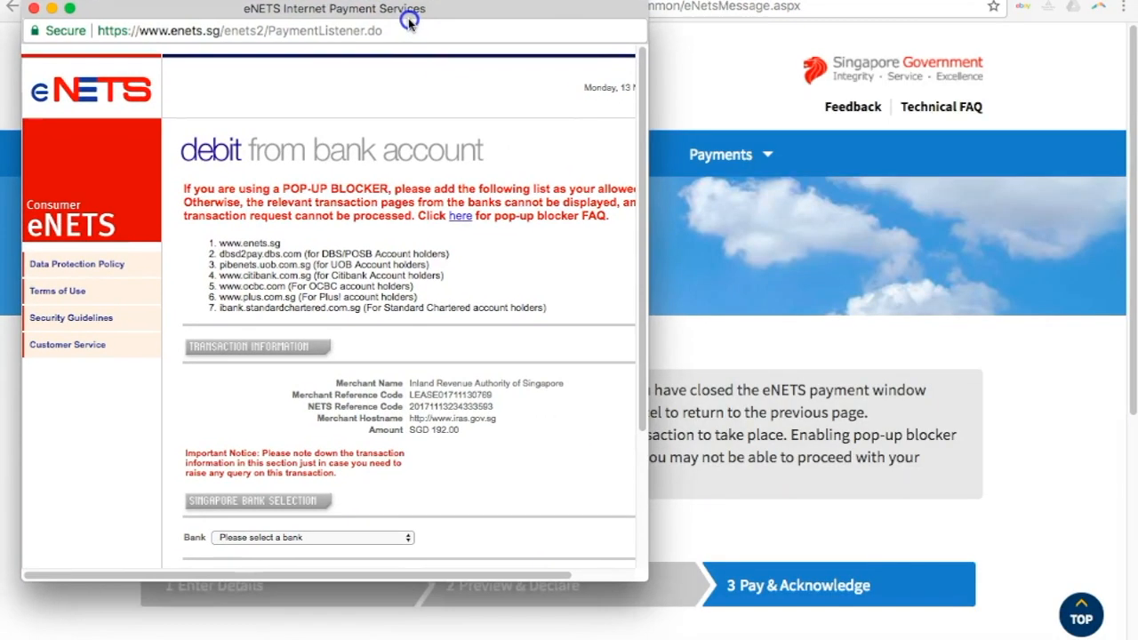
{"action": "scroll", "coordinate": [308, 348], "scroll_direction": "down", "scroll_amount": 5}
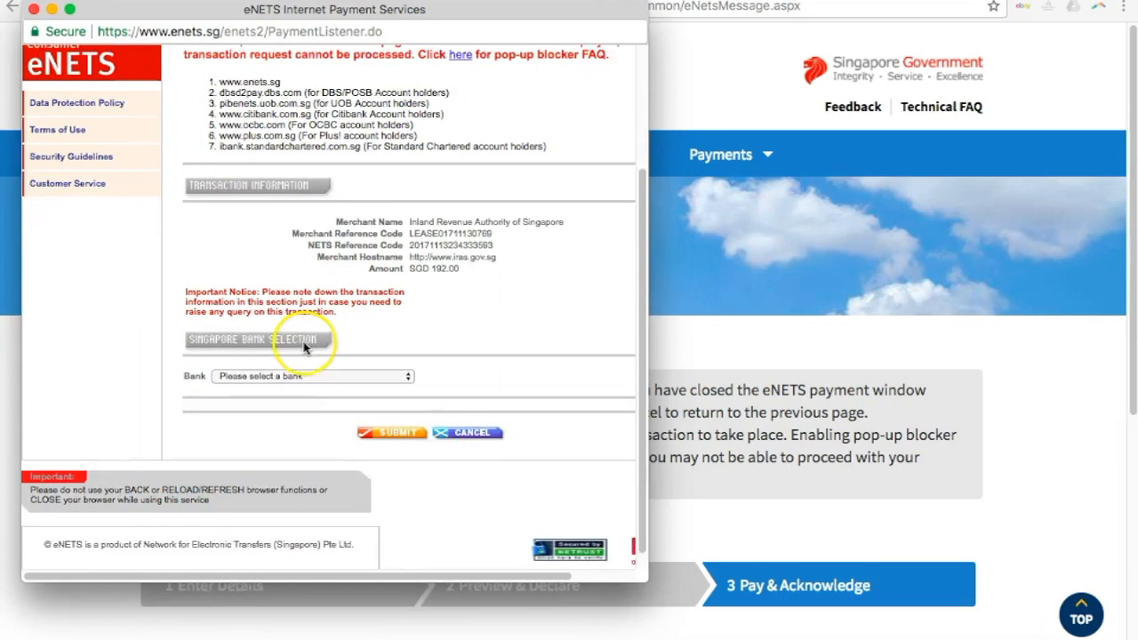
{"action": "left_click", "coordinate": [311, 361]}
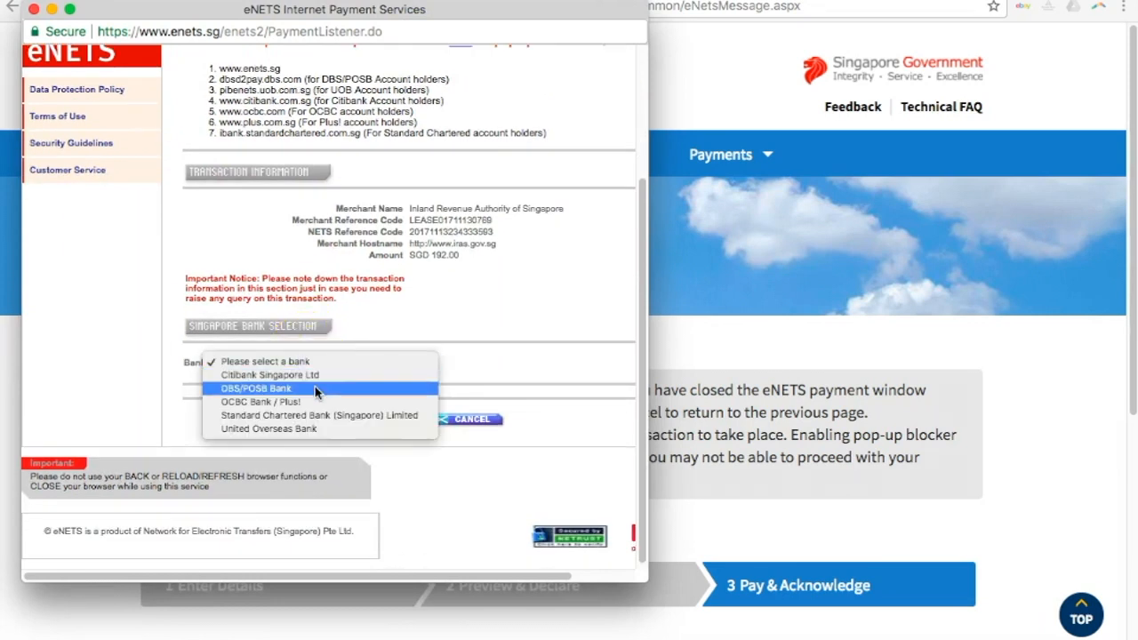
{"action": "left_click", "coordinate": [315, 389]}
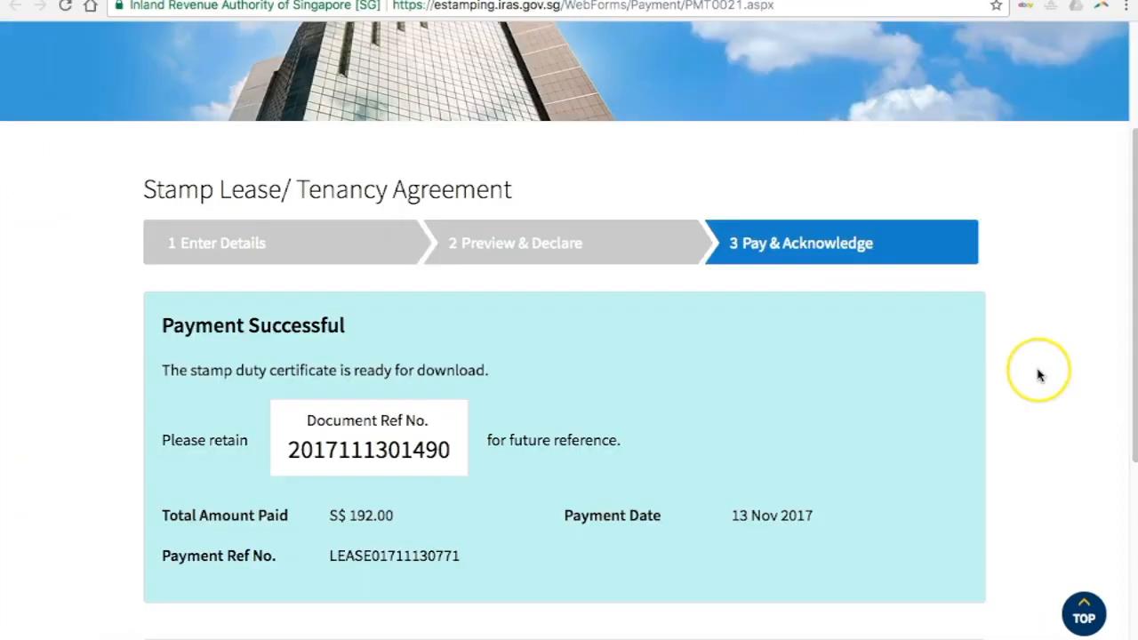
Download the stamp duty certificate and open the downloaded Stamp_cert PDF.
{"action": "scroll", "coordinate": [1038, 374], "scroll_direction": "down", "scroll_amount": 3}
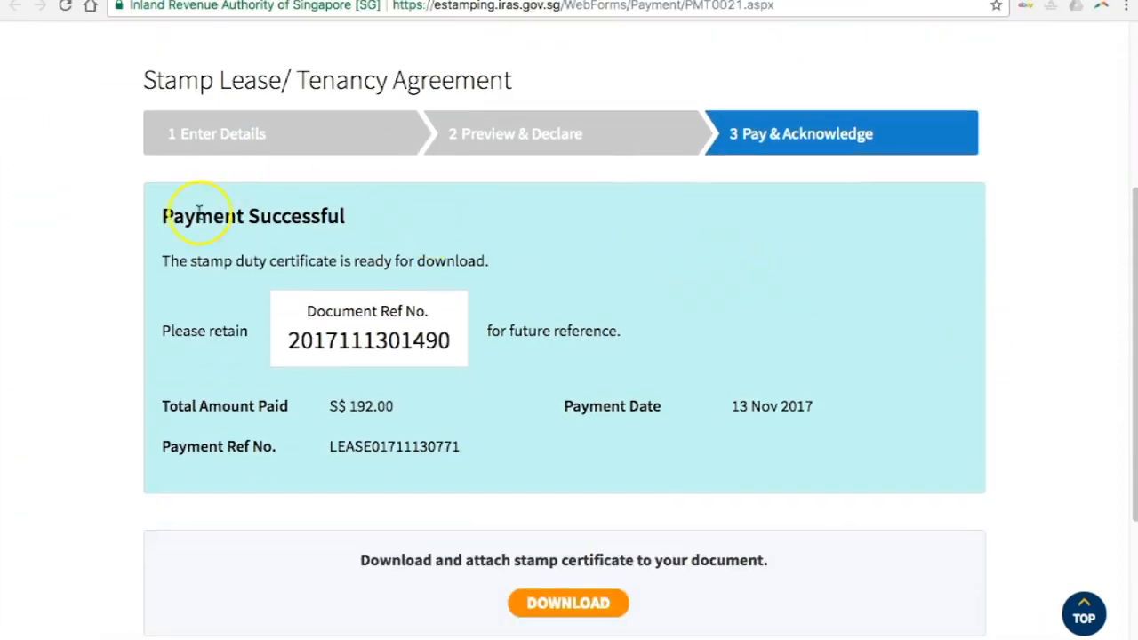
{"action": "scroll", "coordinate": [355, 376], "scroll_direction": "down", "scroll_amount": 5}
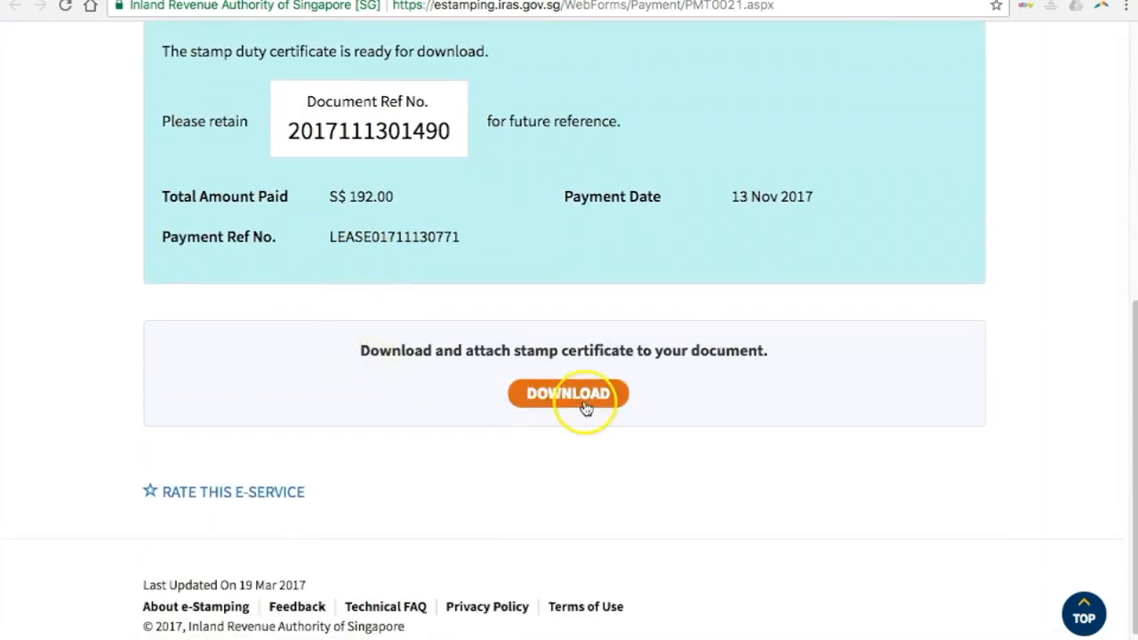
{"action": "left_click", "coordinate": [576, 402]}
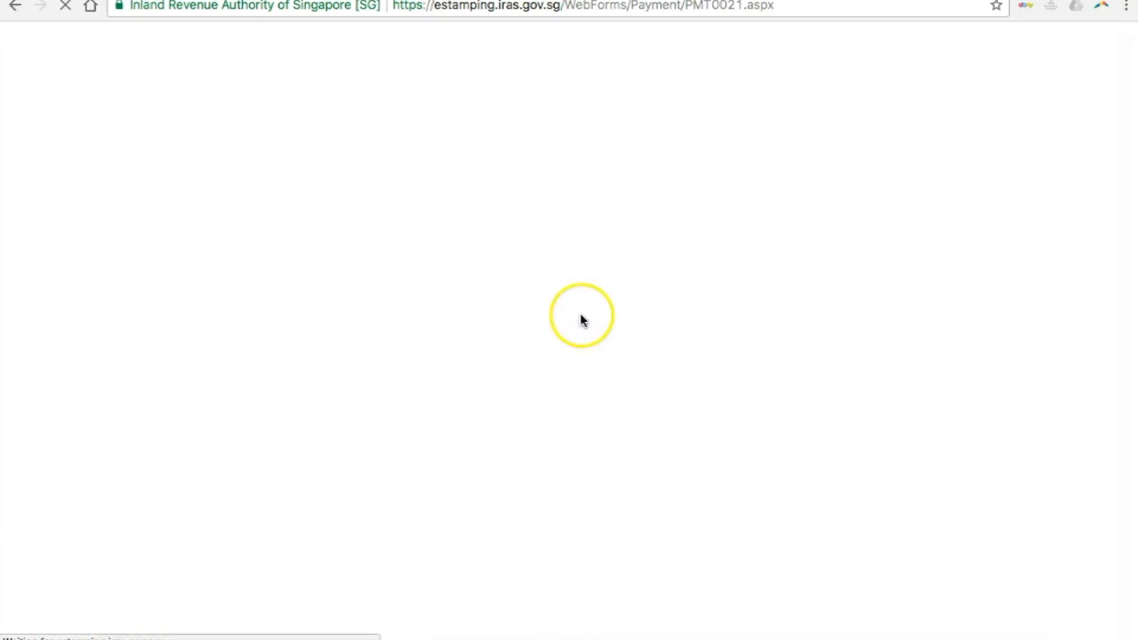
{"action": "left_click", "coordinate": [888, 632]}
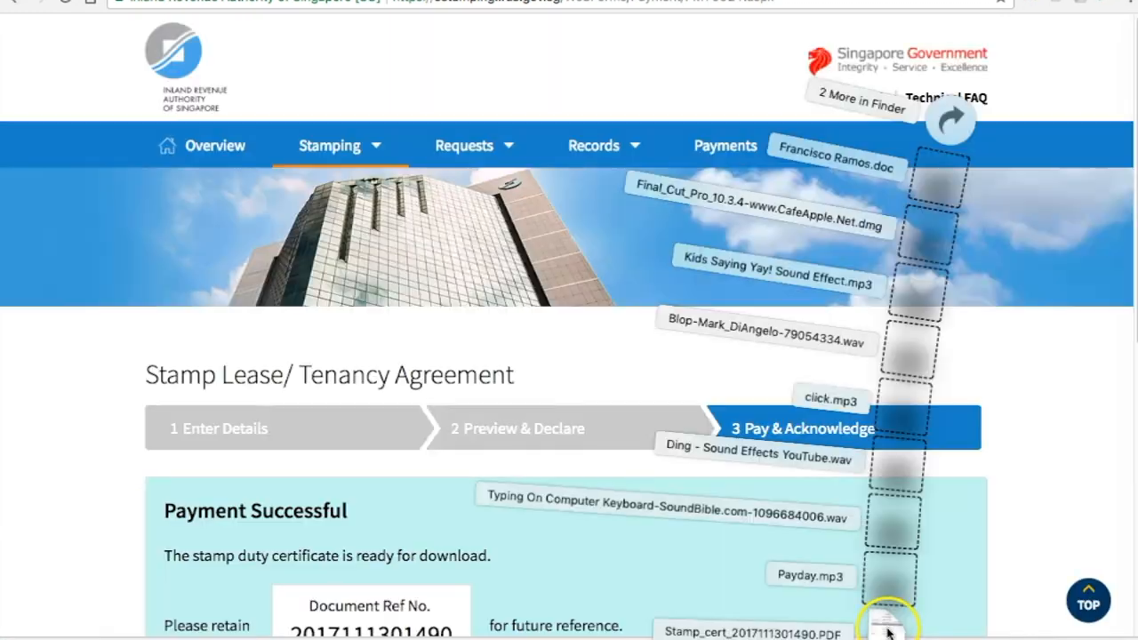
{"action": "left_click", "coordinate": [881, 600]}
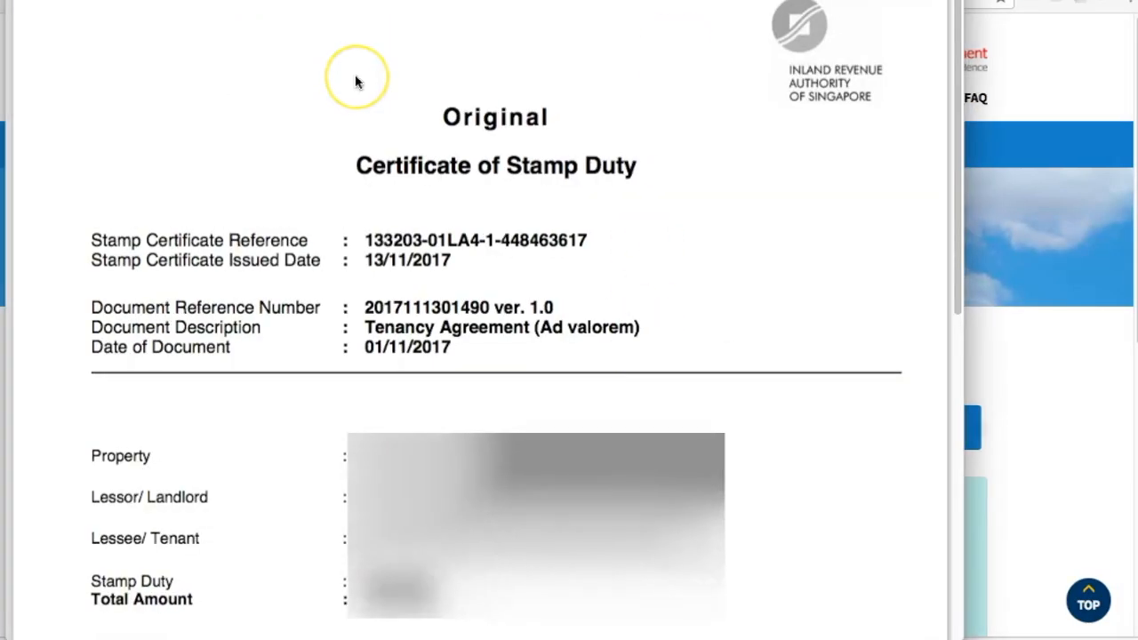